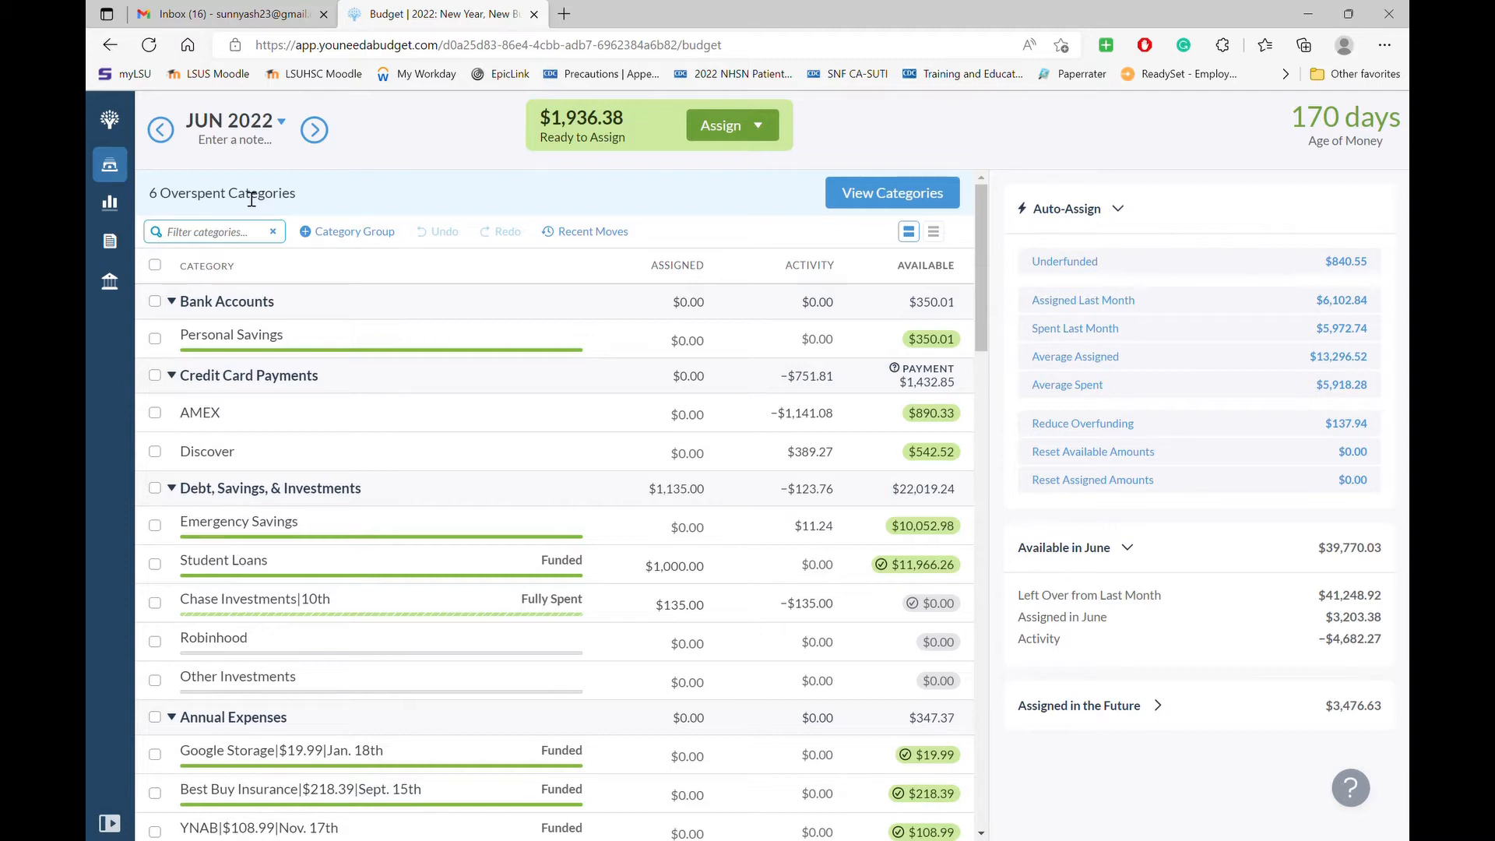
- Cover the June overspending in Eating Out/Beverages with money from the Joy Holding category
scroll(468, 452, down, 3)
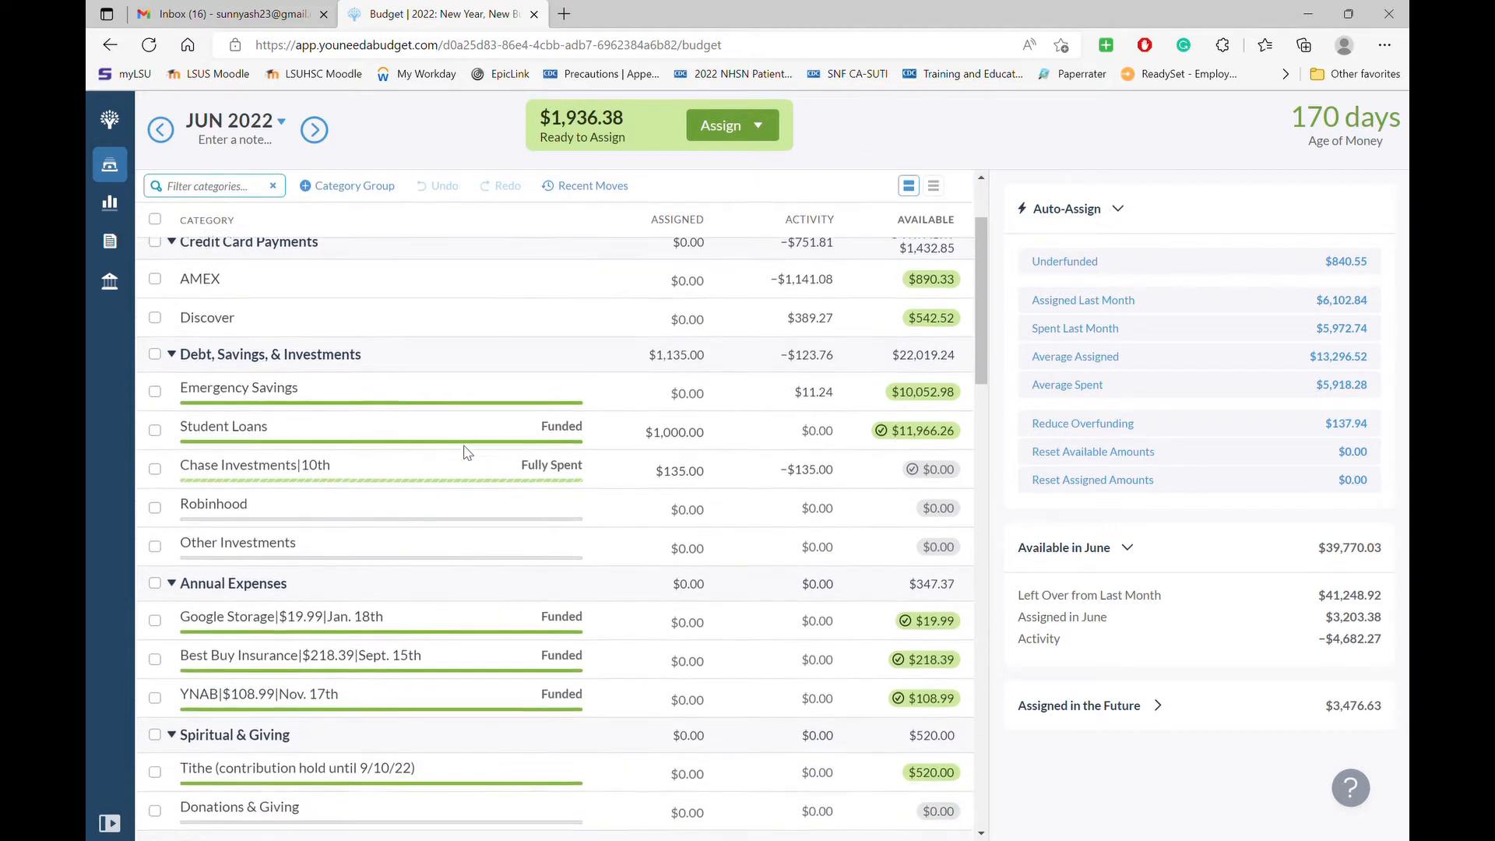
scroll(468, 452, down, 4)
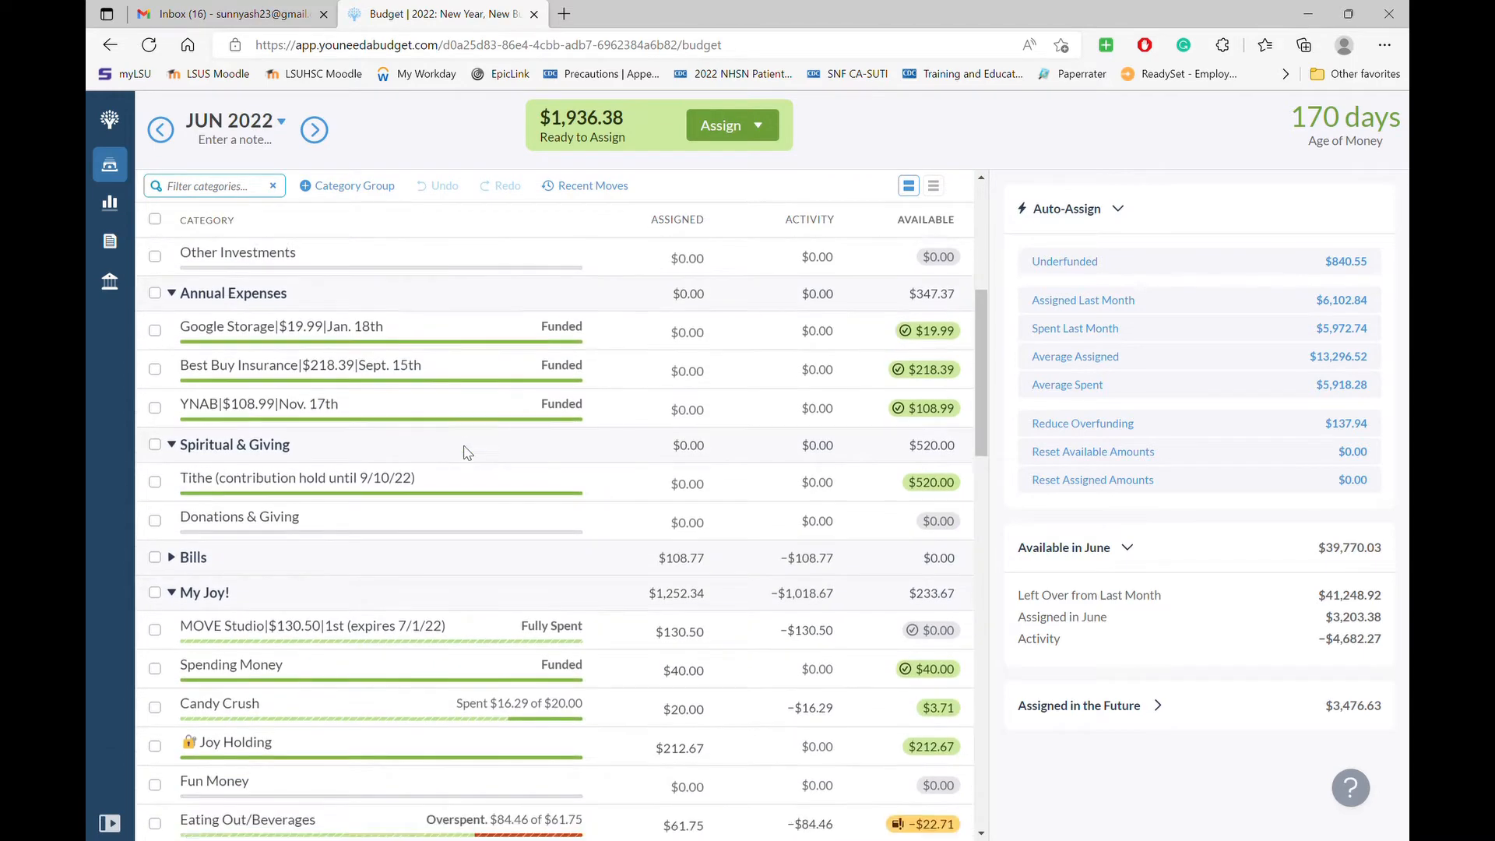
scroll(468, 452, down, 3)
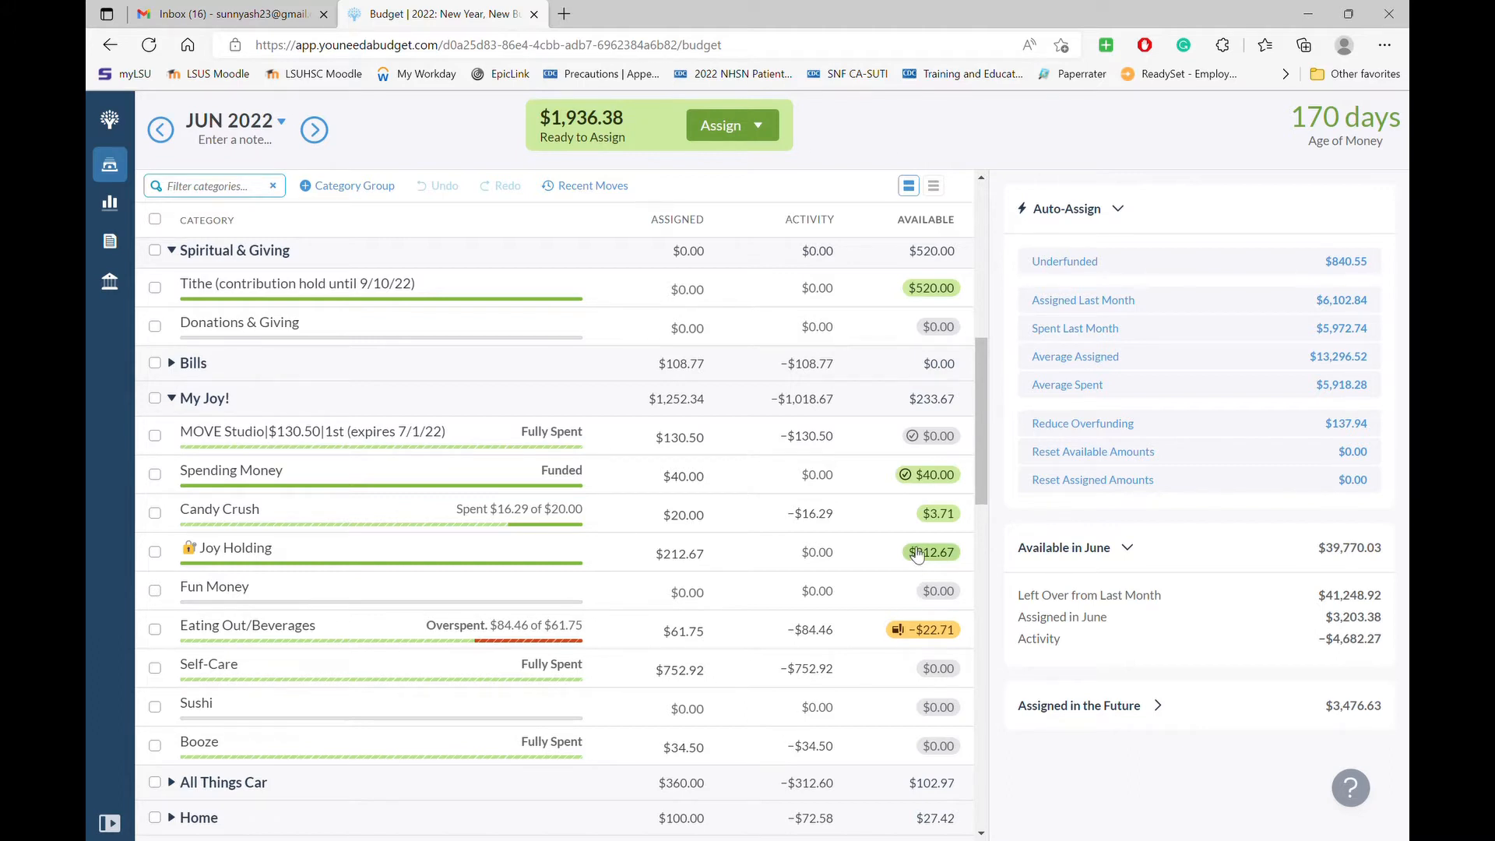
click(926, 630)
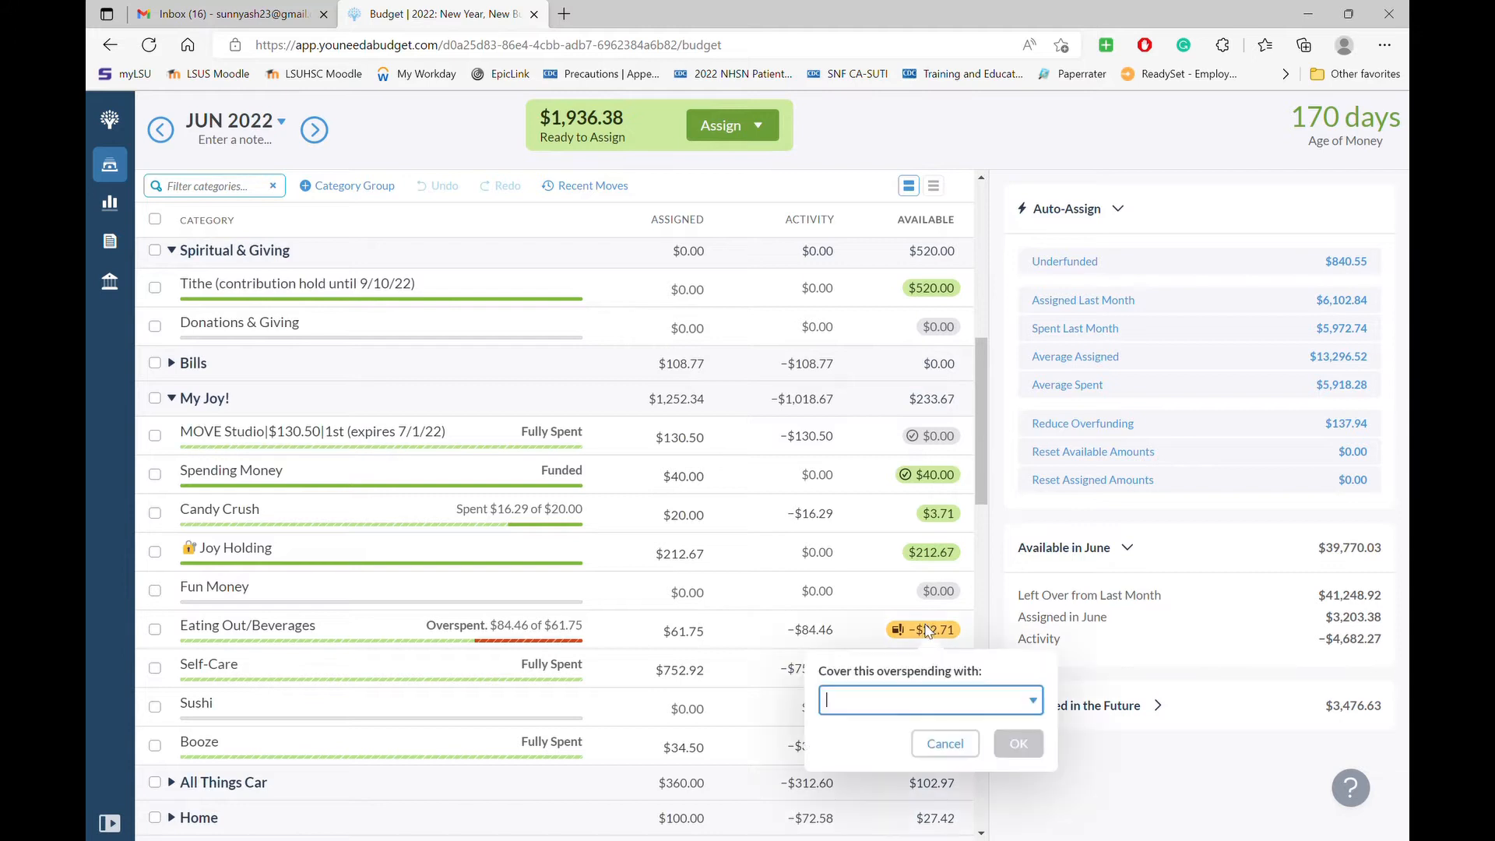
click(921, 704)
text(jo)
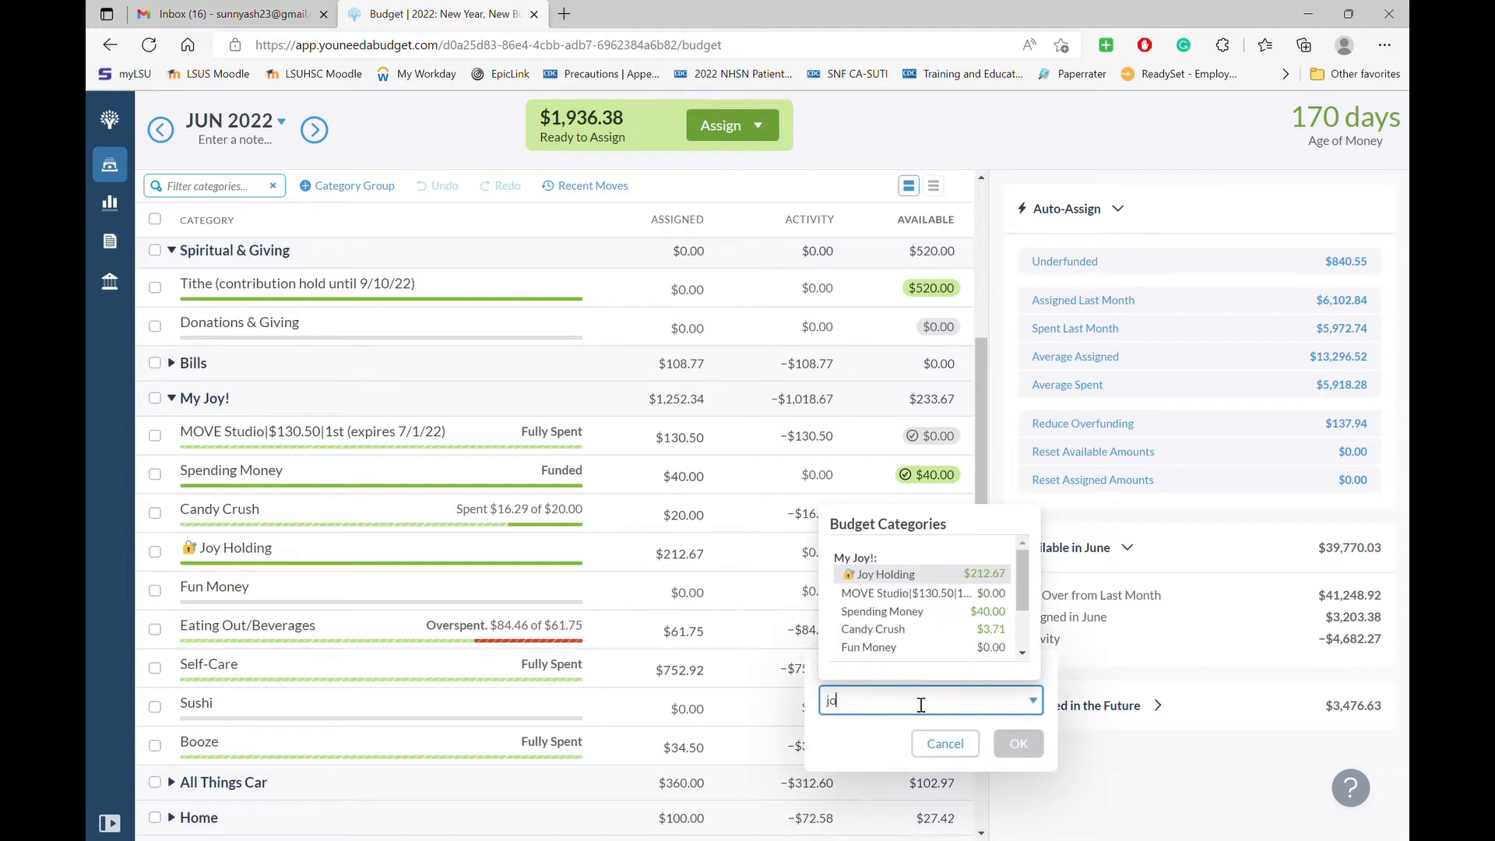
text(y)
click(887, 579)
click(1030, 750)
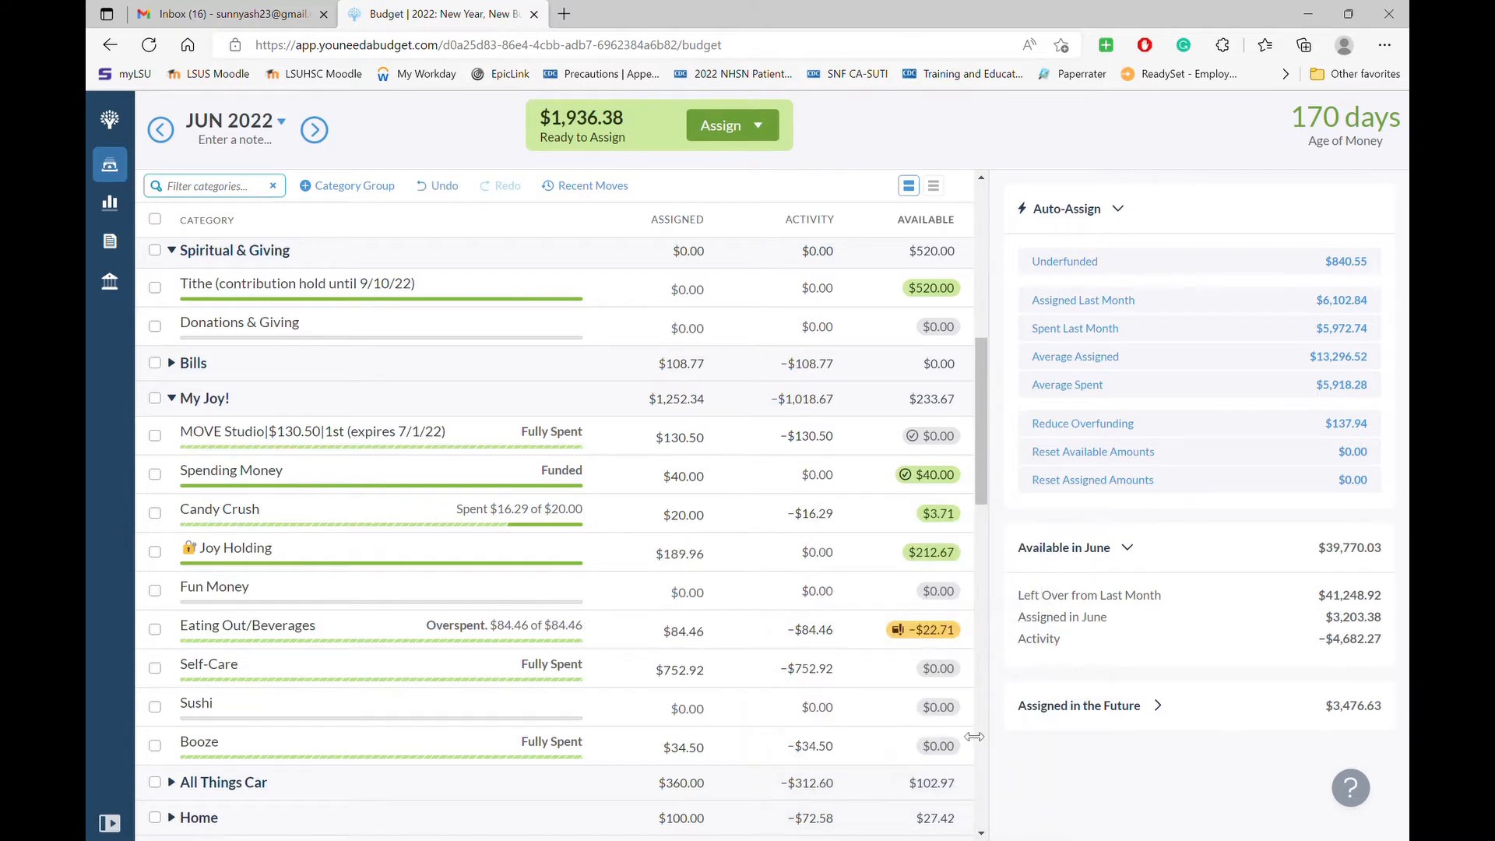
- Cover the overspending in Birthday Trip: Flight under Leo SZN with Inflow: Ready to Assign
scroll(856, 690, down, 2)
scroll(857, 689, down, 4)
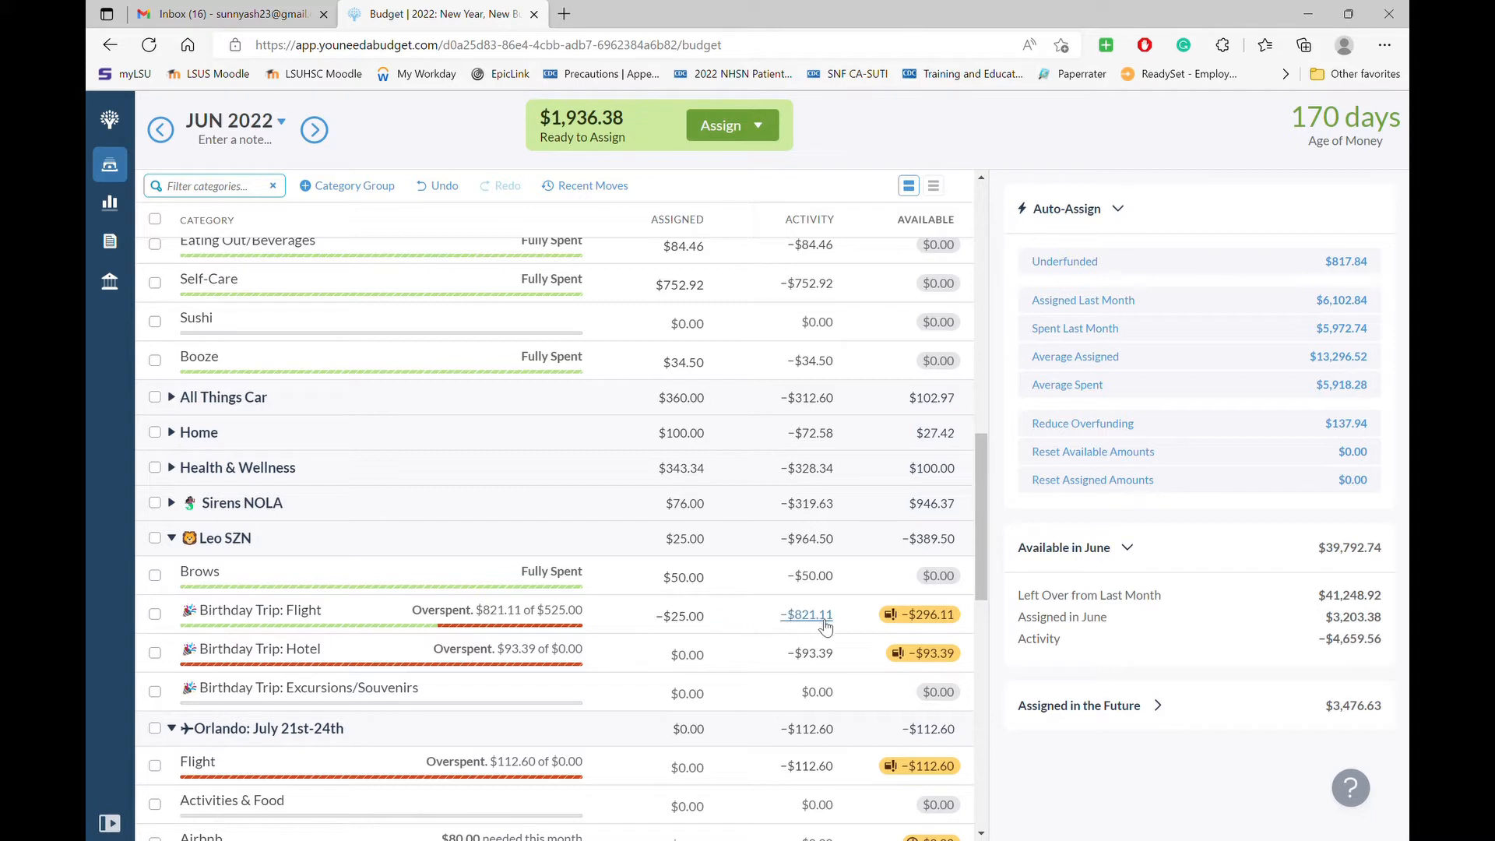
click(547, 623)
click(915, 618)
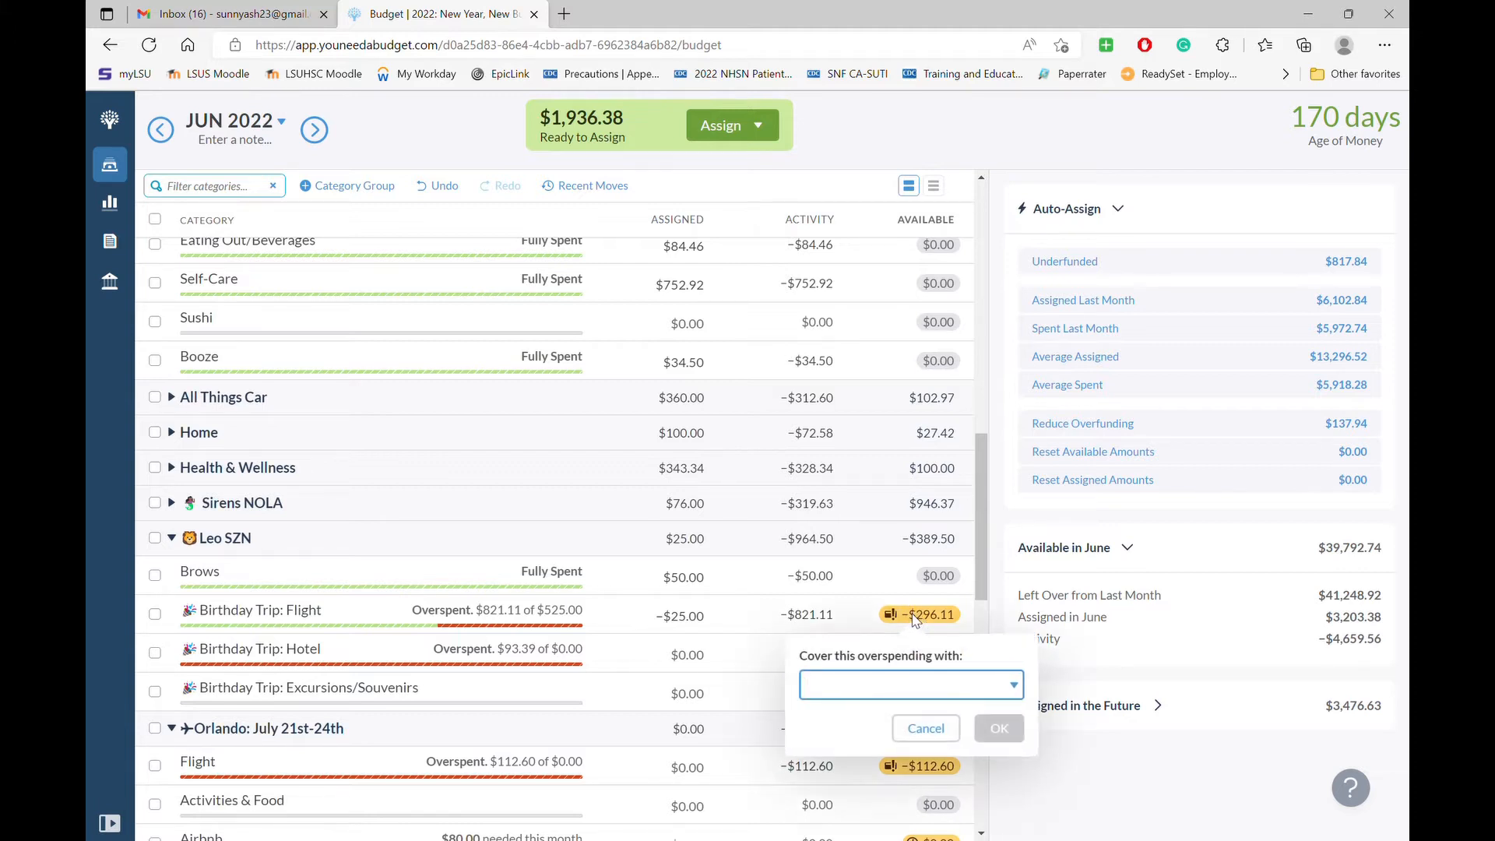
click(939, 693)
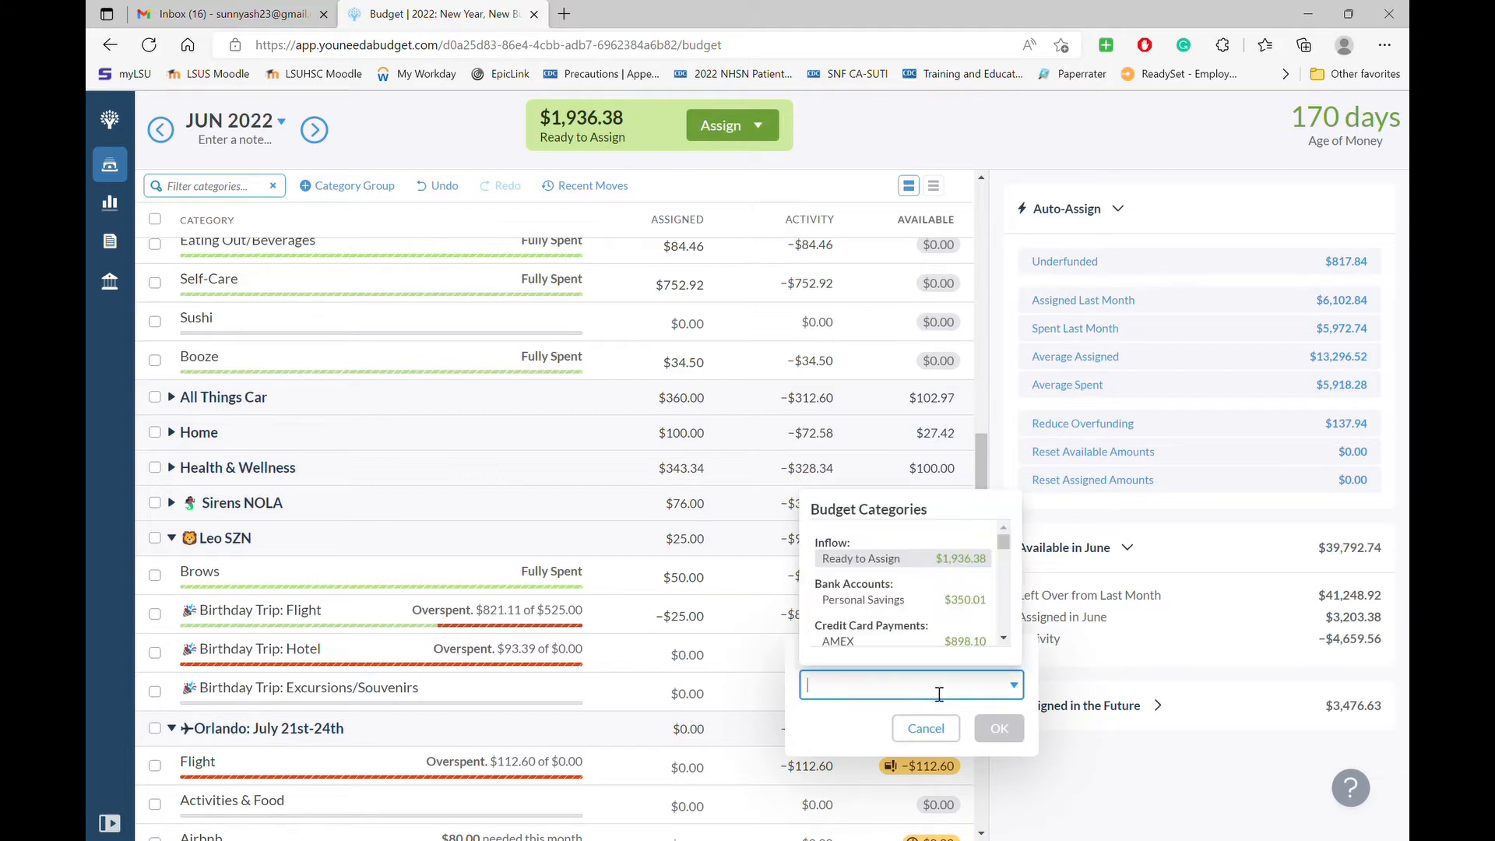
click(897, 559)
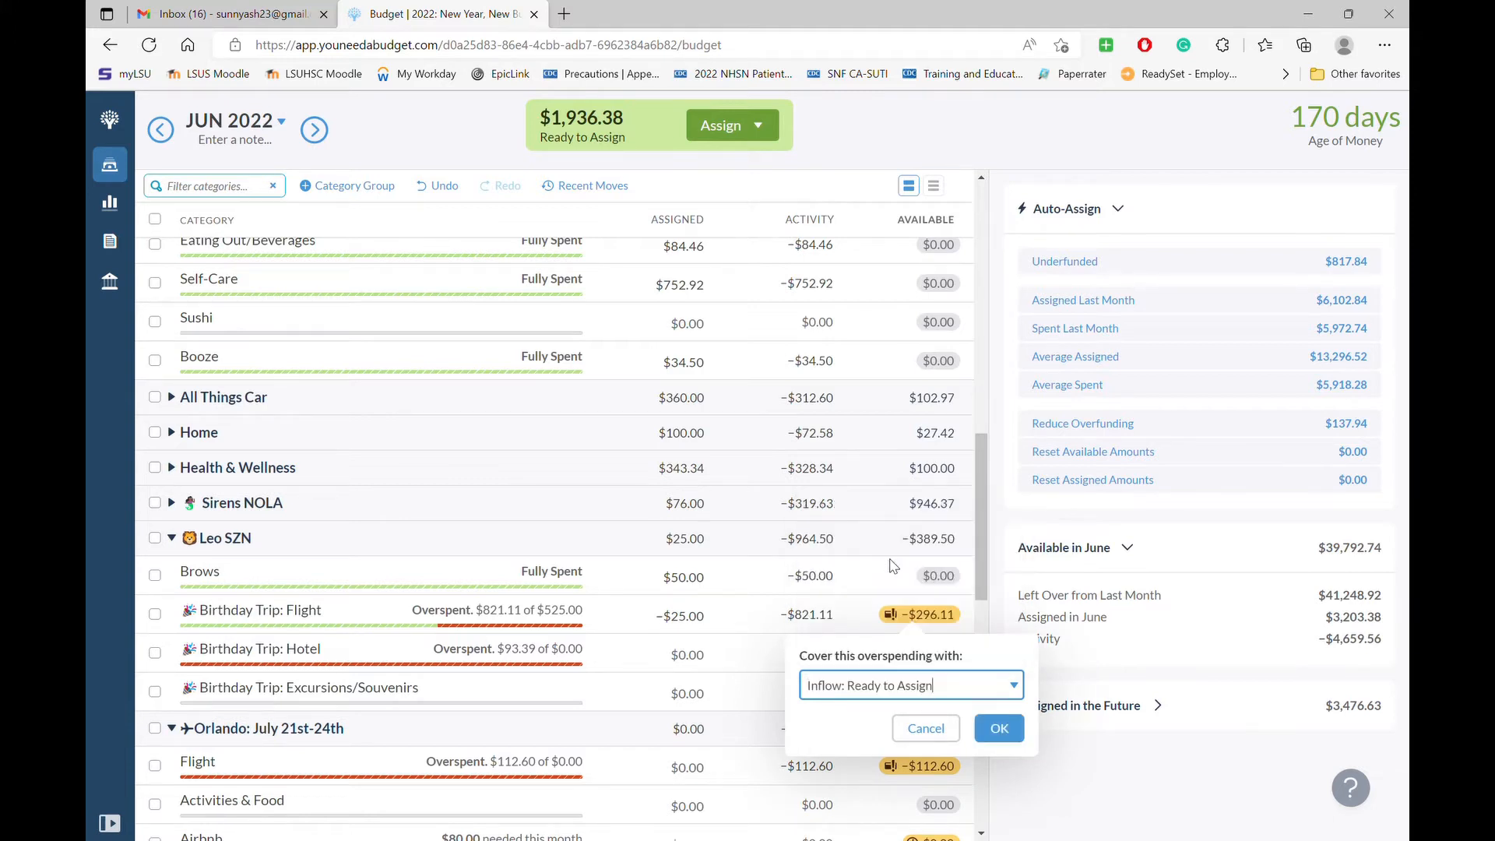
click(999, 729)
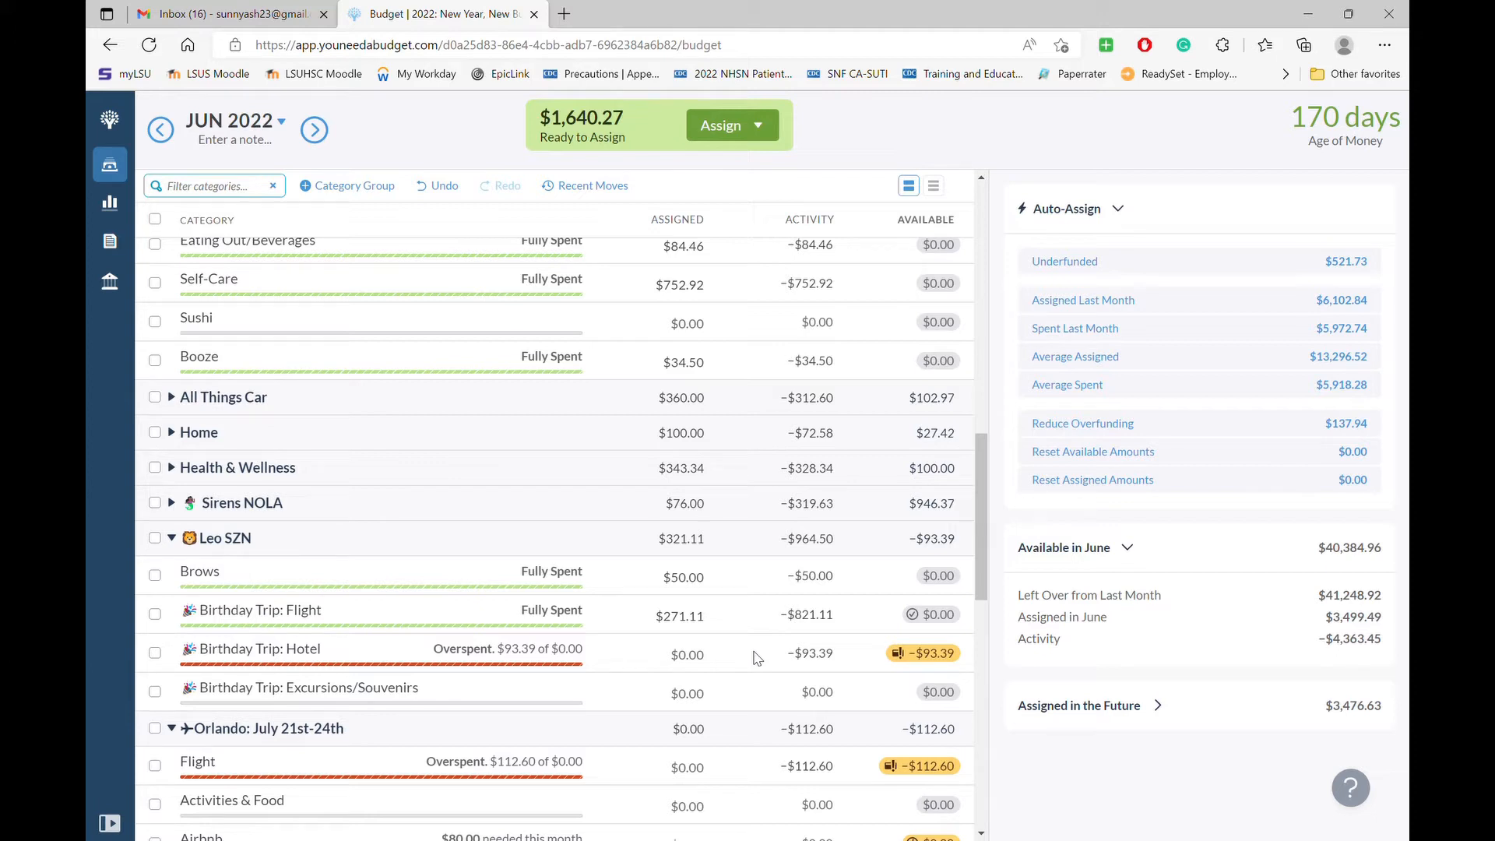
- Cover the overspending in Birthday Trip: Hotel with Inflow: Ready to Assign
click(940, 654)
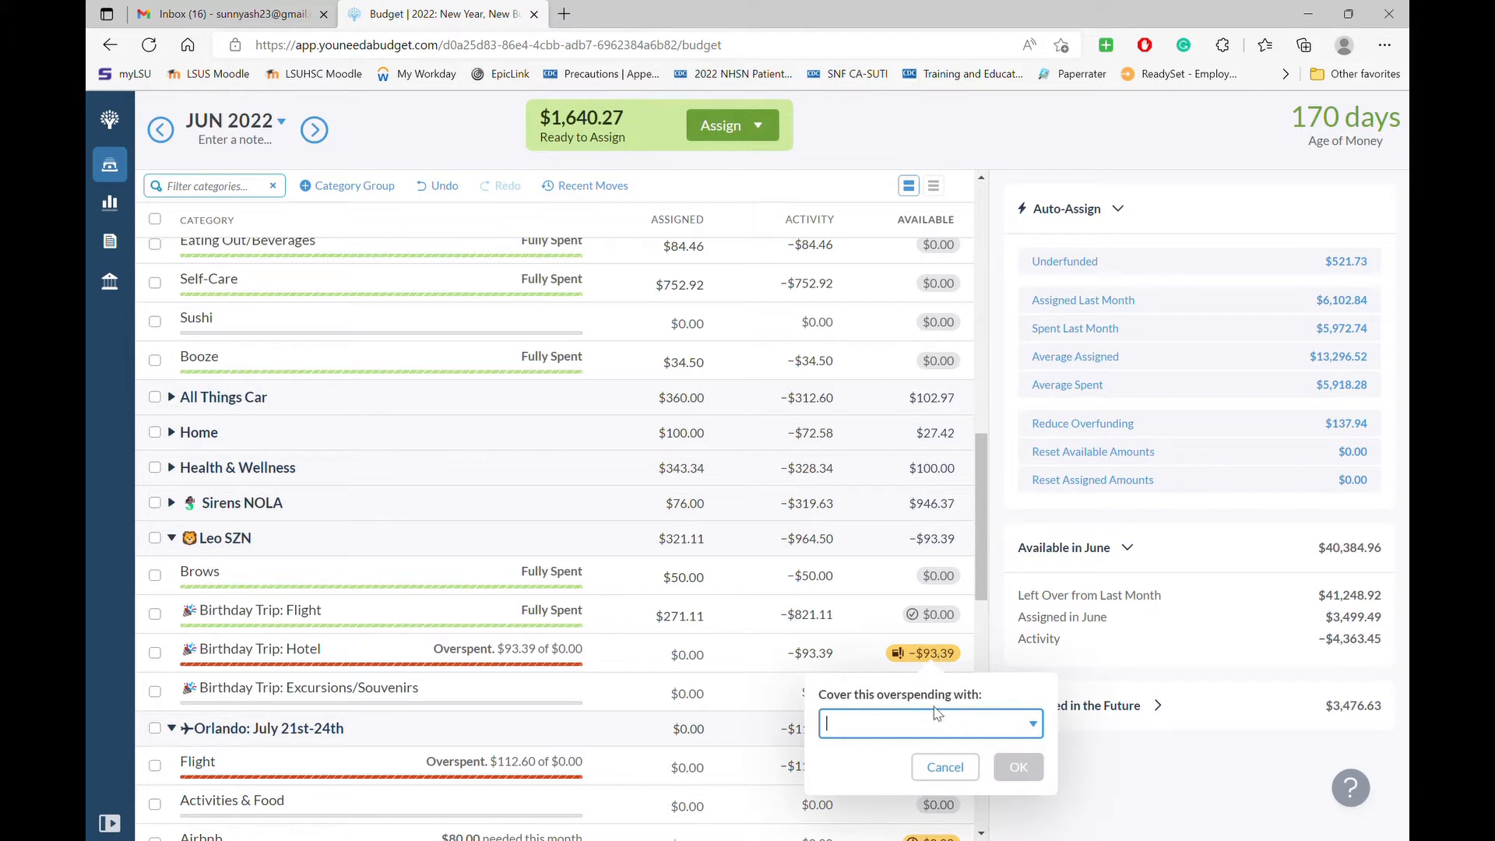
click(943, 728)
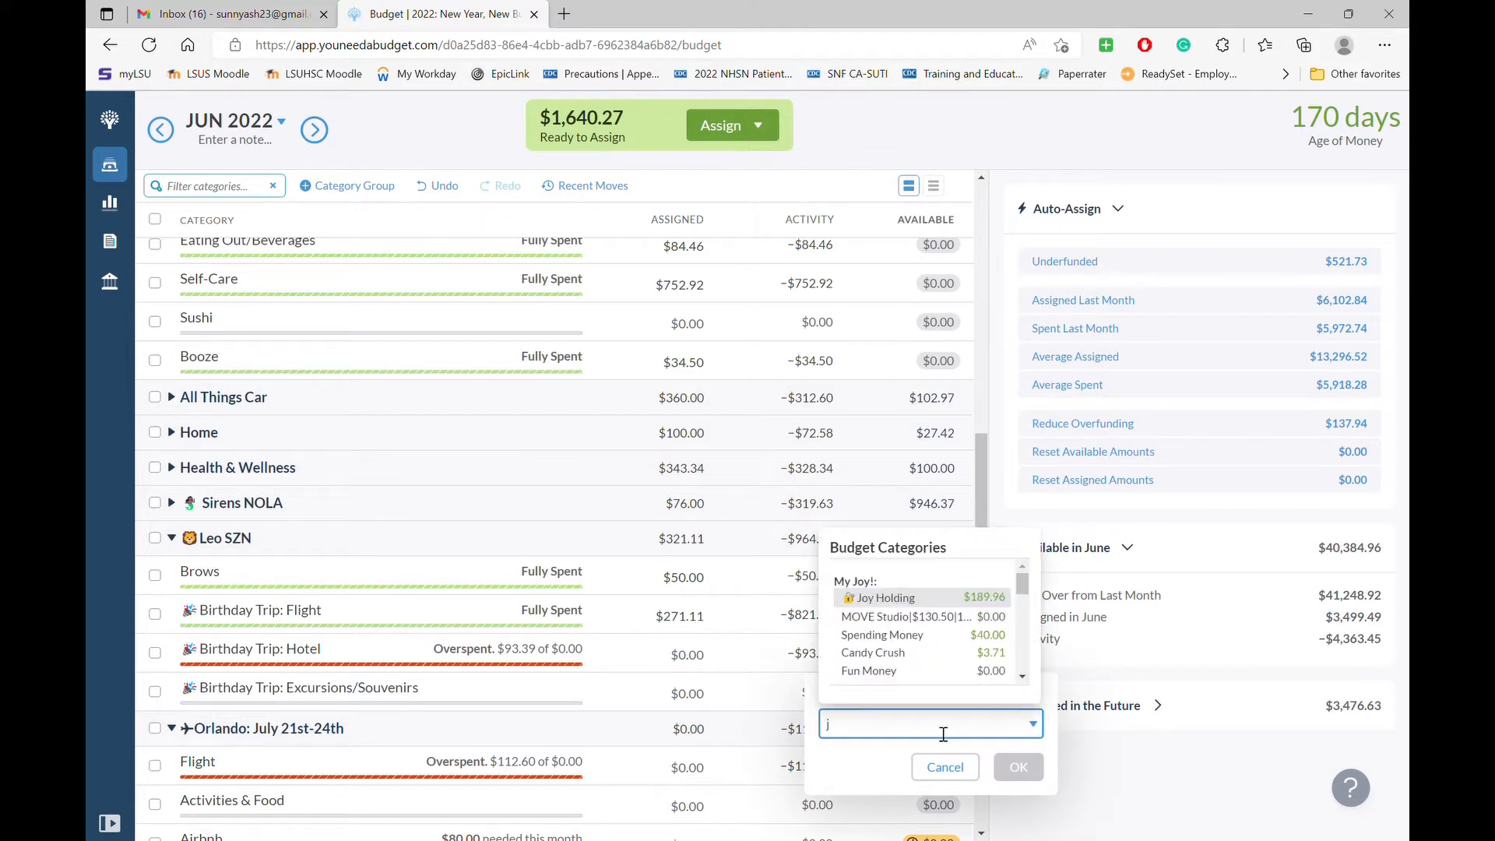
text(re)
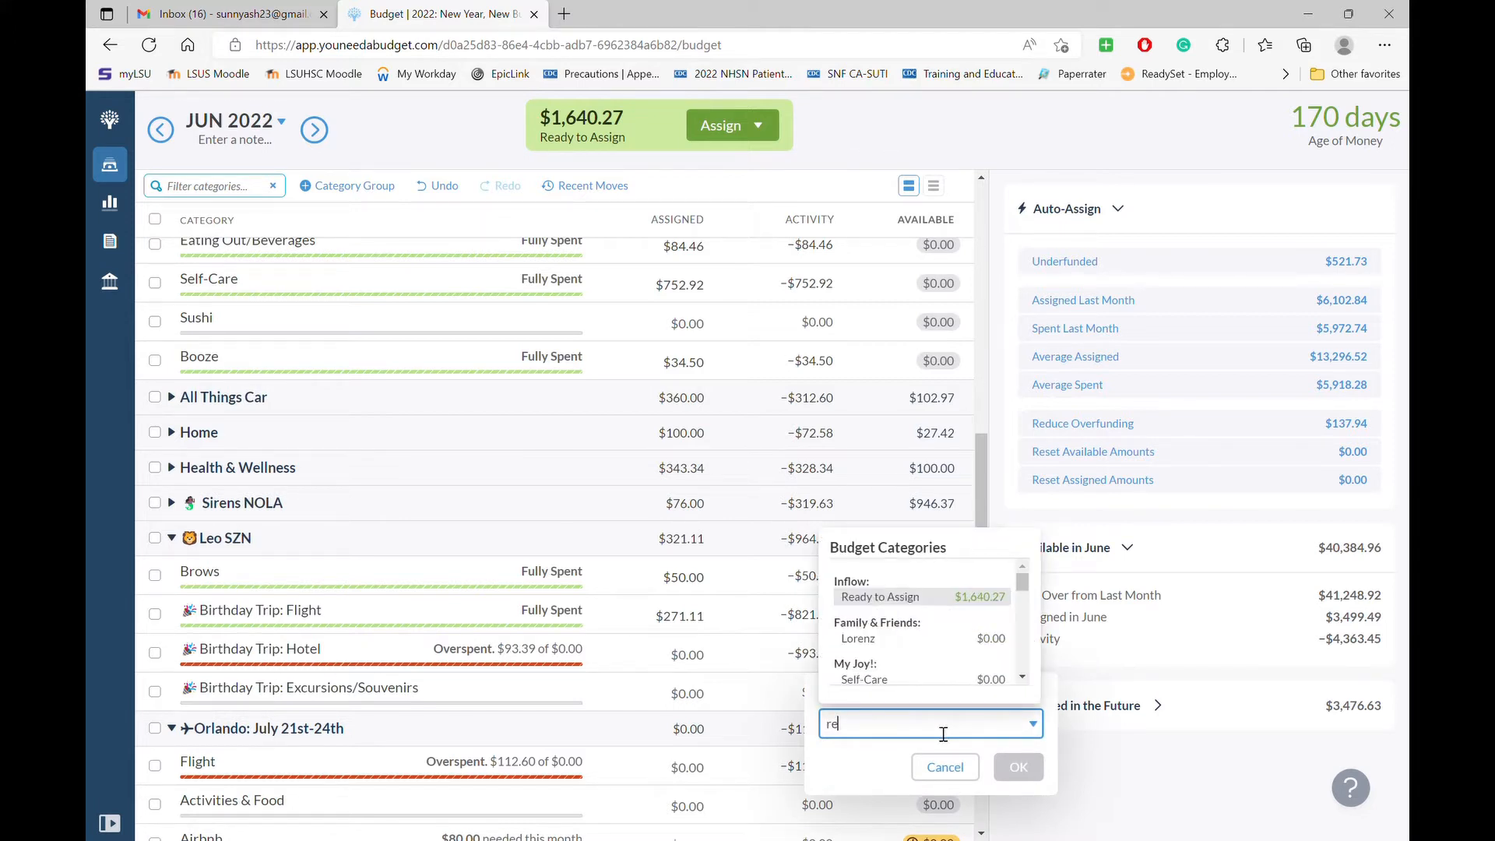
click(934, 596)
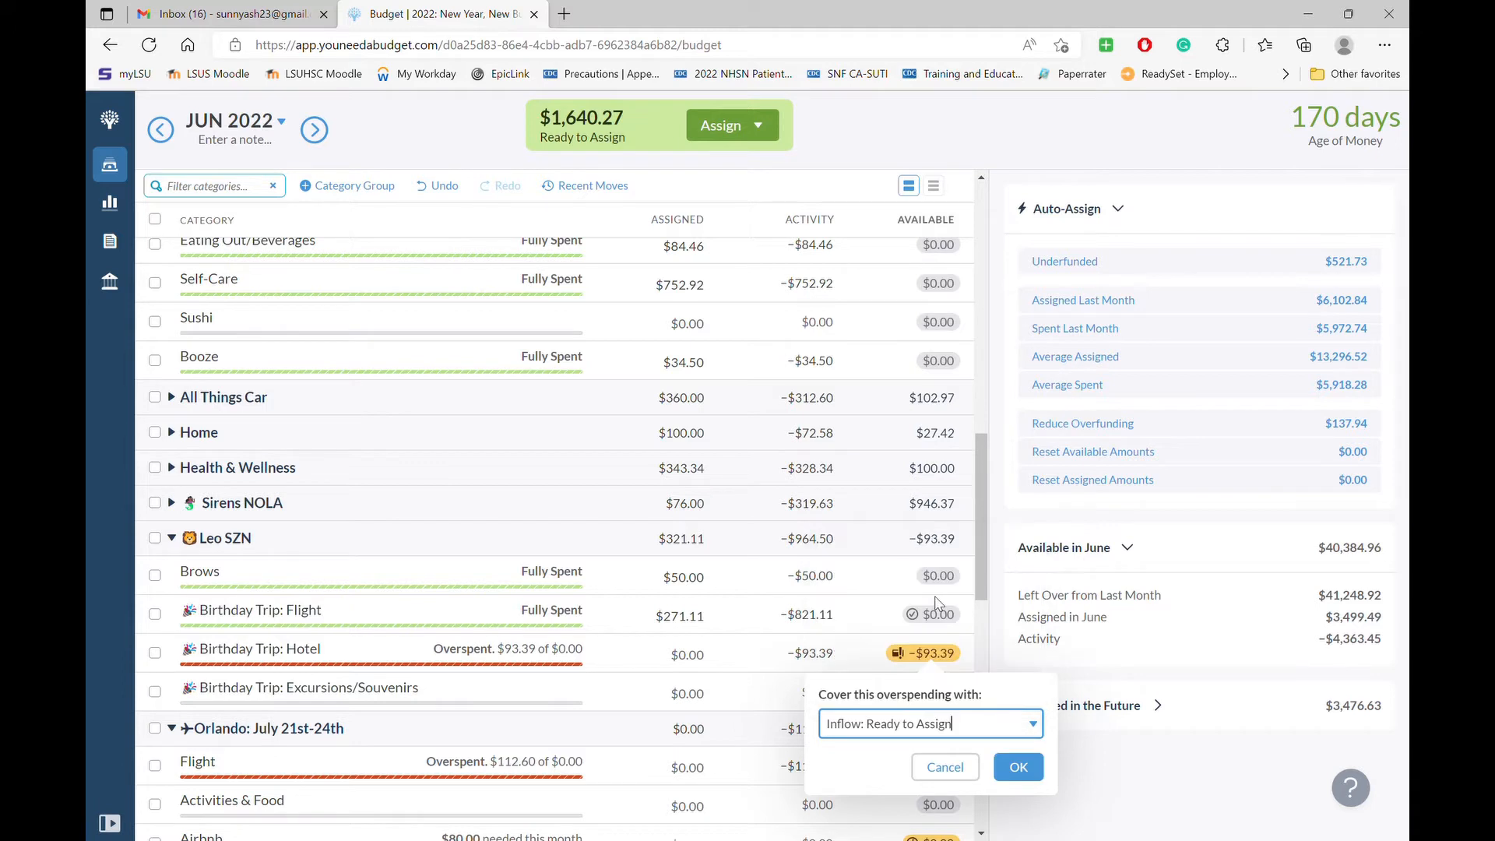
click(1018, 768)
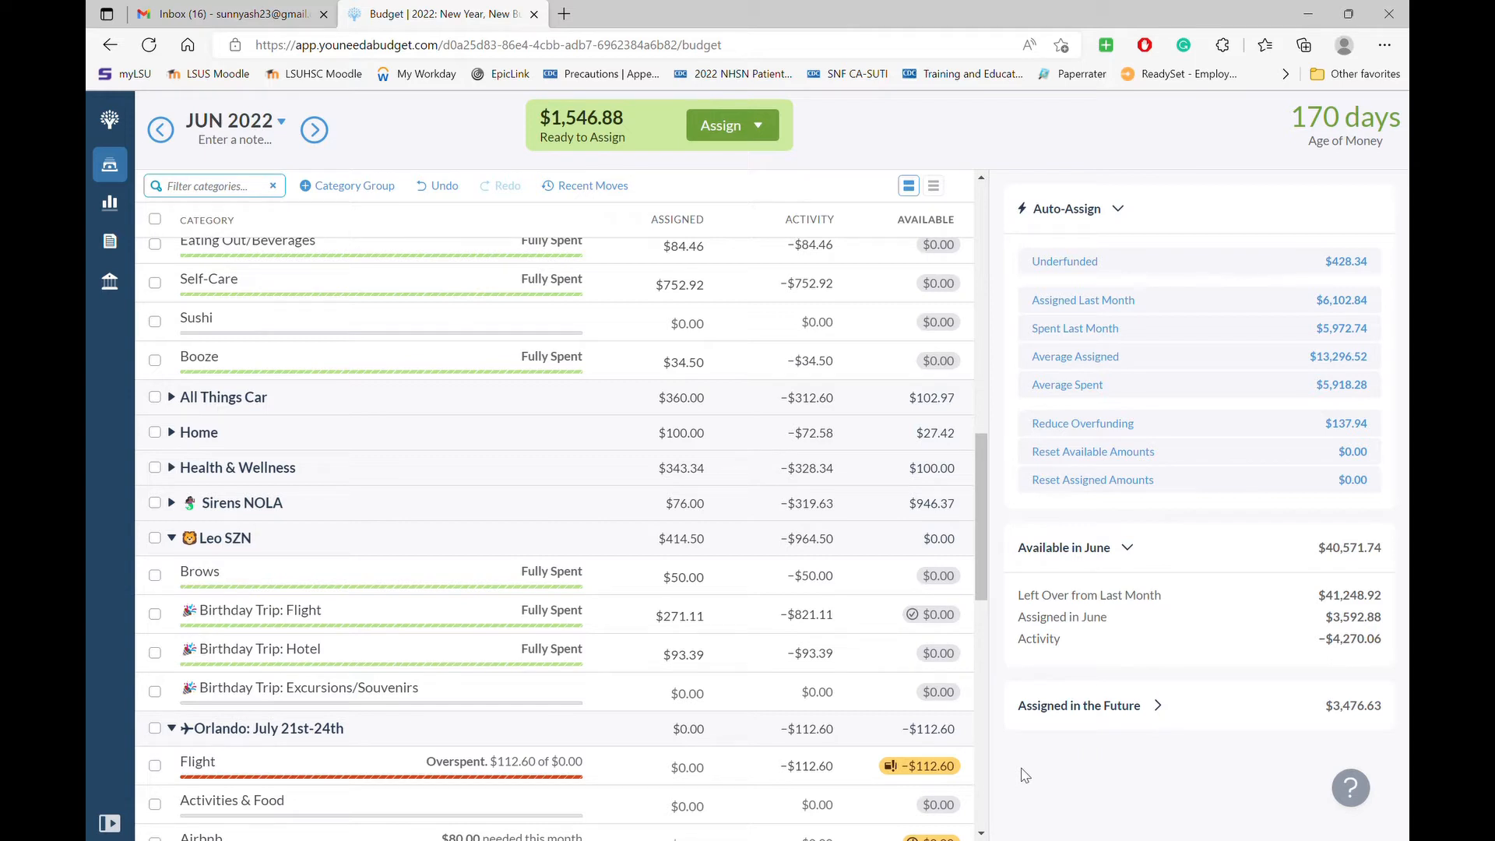
- Assign $112.60 to the Flight category in the Orlando: July 21st-24th group
scroll(651, 736, down, 1)
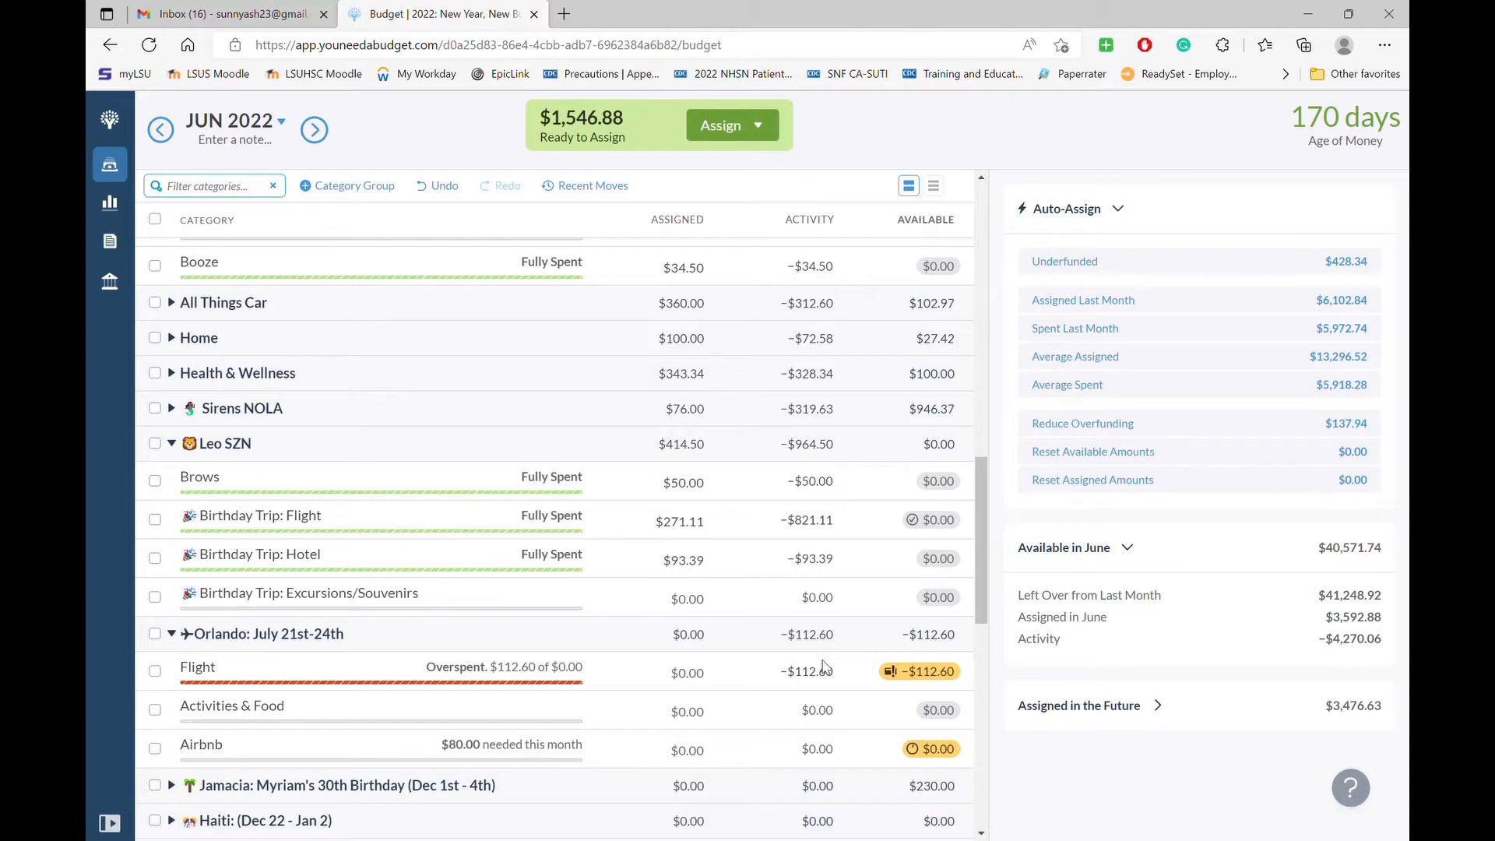
click(697, 681)
text(11)
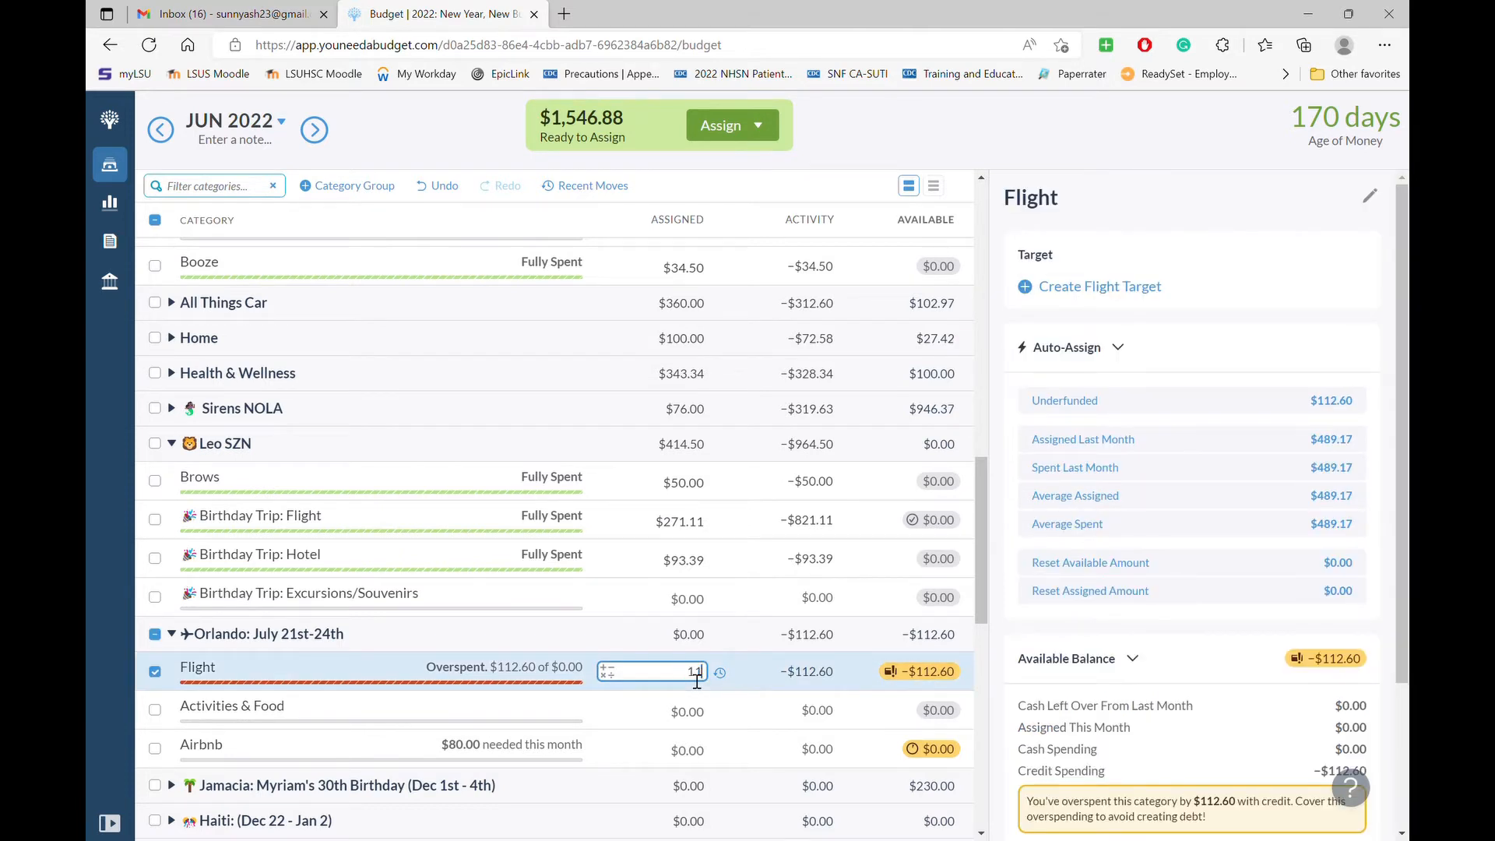
text(2.60)
key(Return)
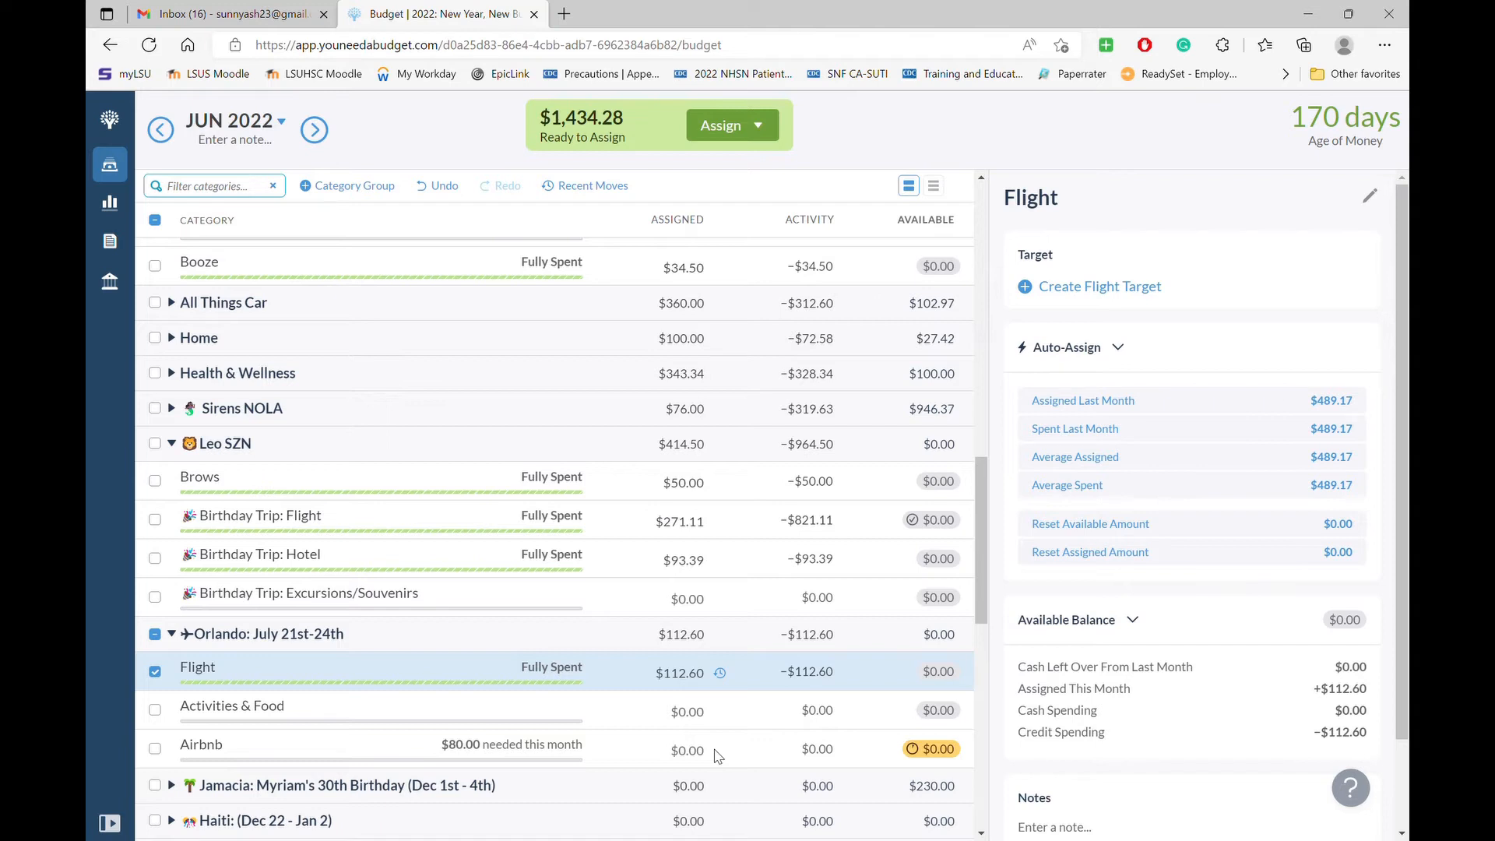
- Assign $160 to the Airbnb category in the Orlando trip group and deselect it
click(716, 752)
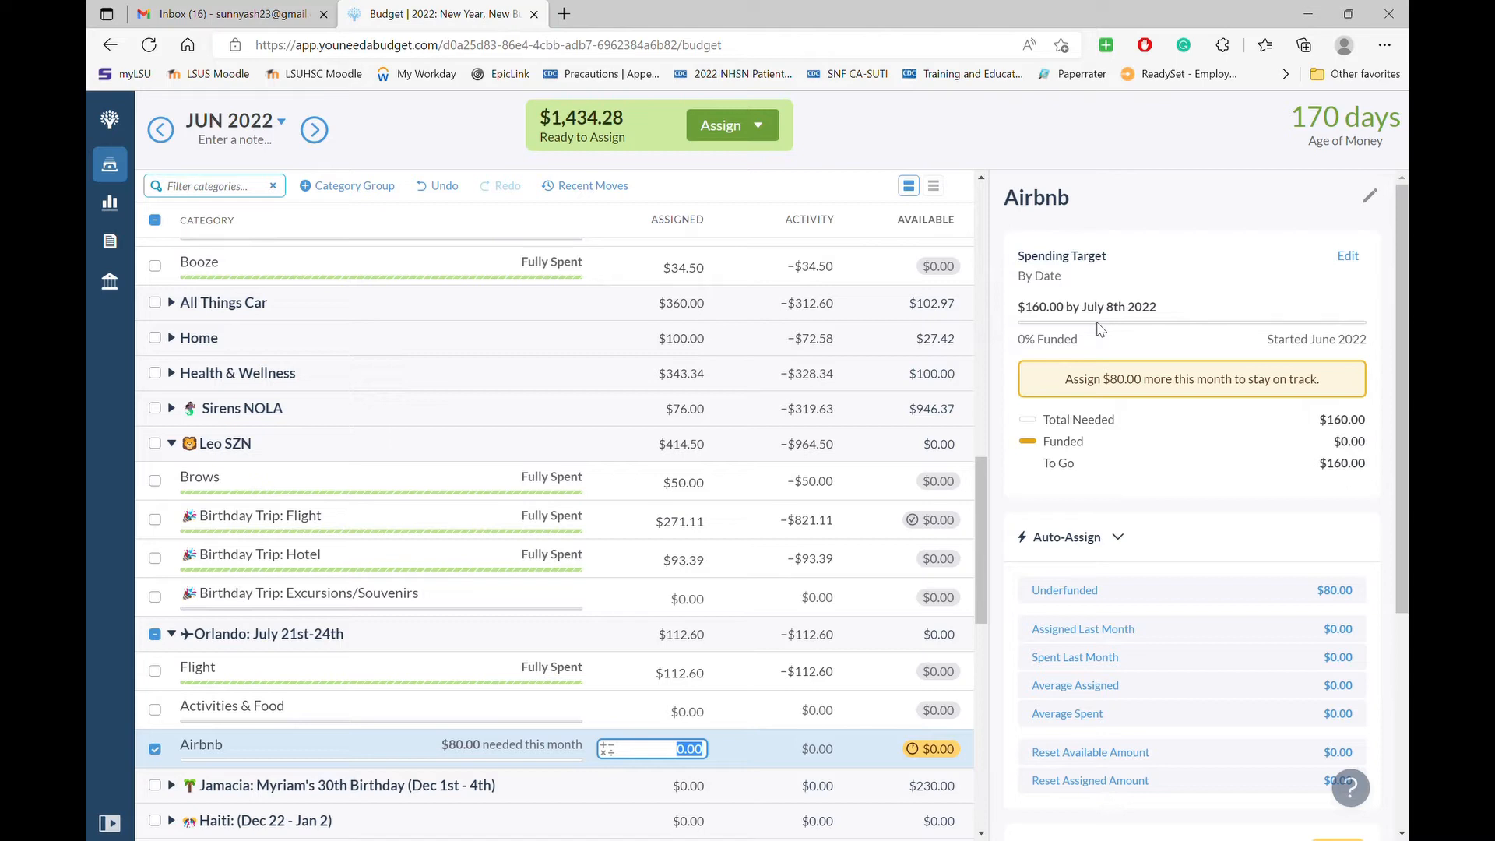
text(160)
key(Return)
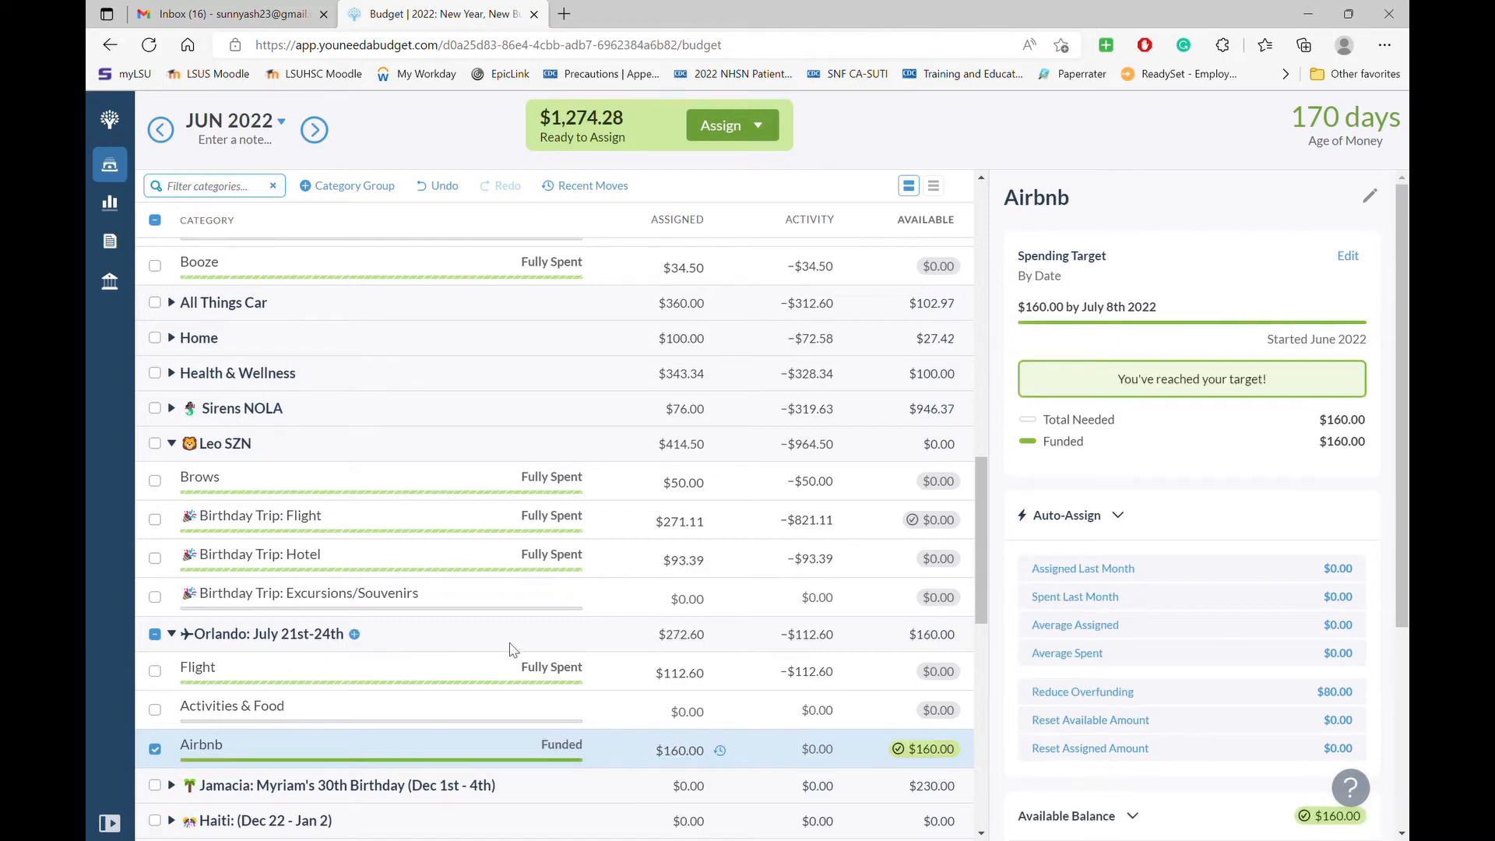
click(154, 750)
- Assign $187 to Family Eating Out in the Family & Friends group and deselect the category
scroll(517, 715, down, 4)
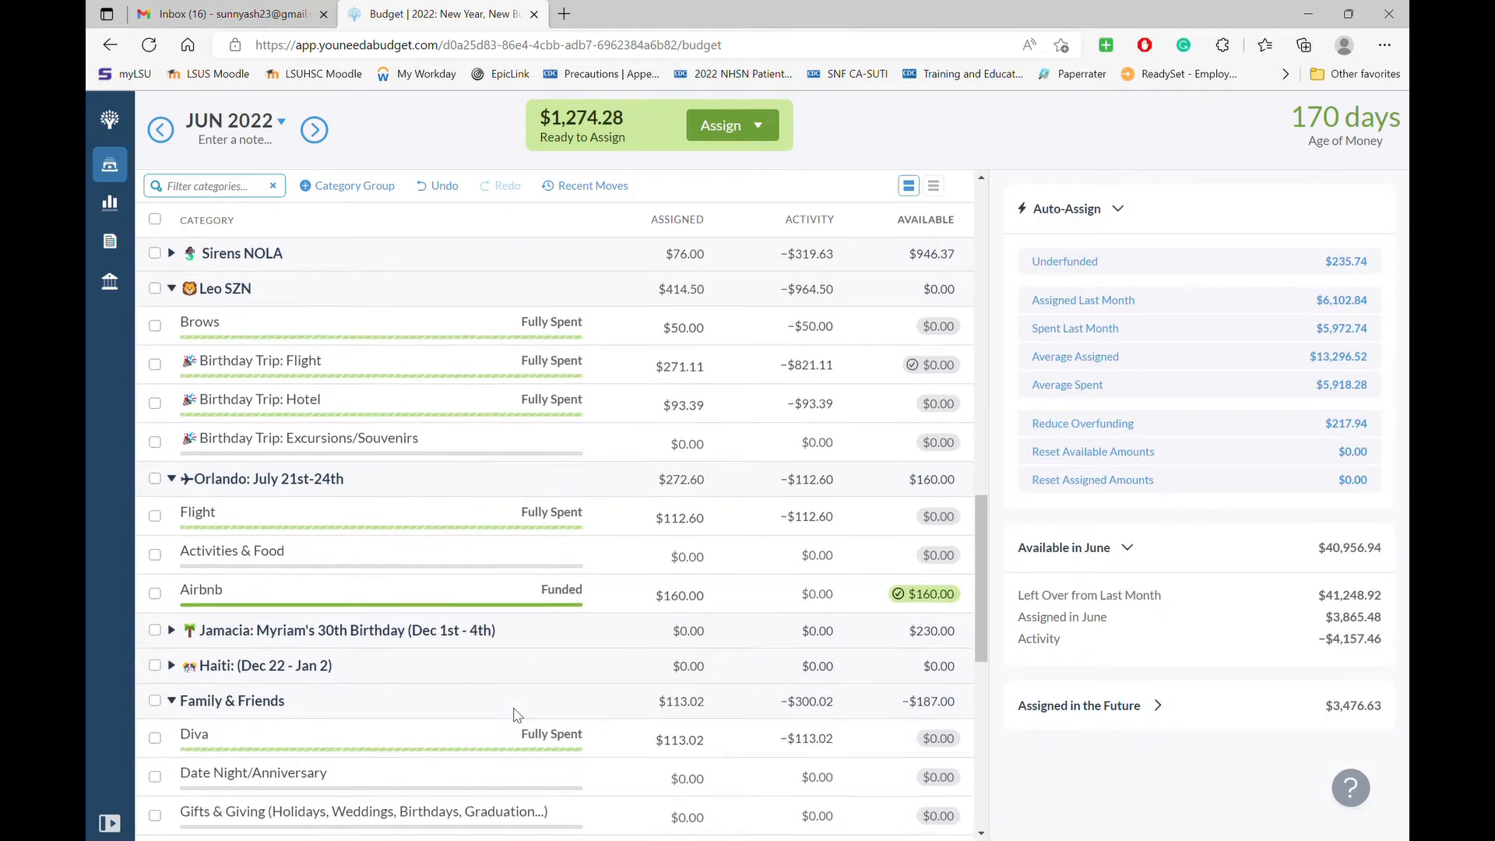
scroll(517, 714, down, 1)
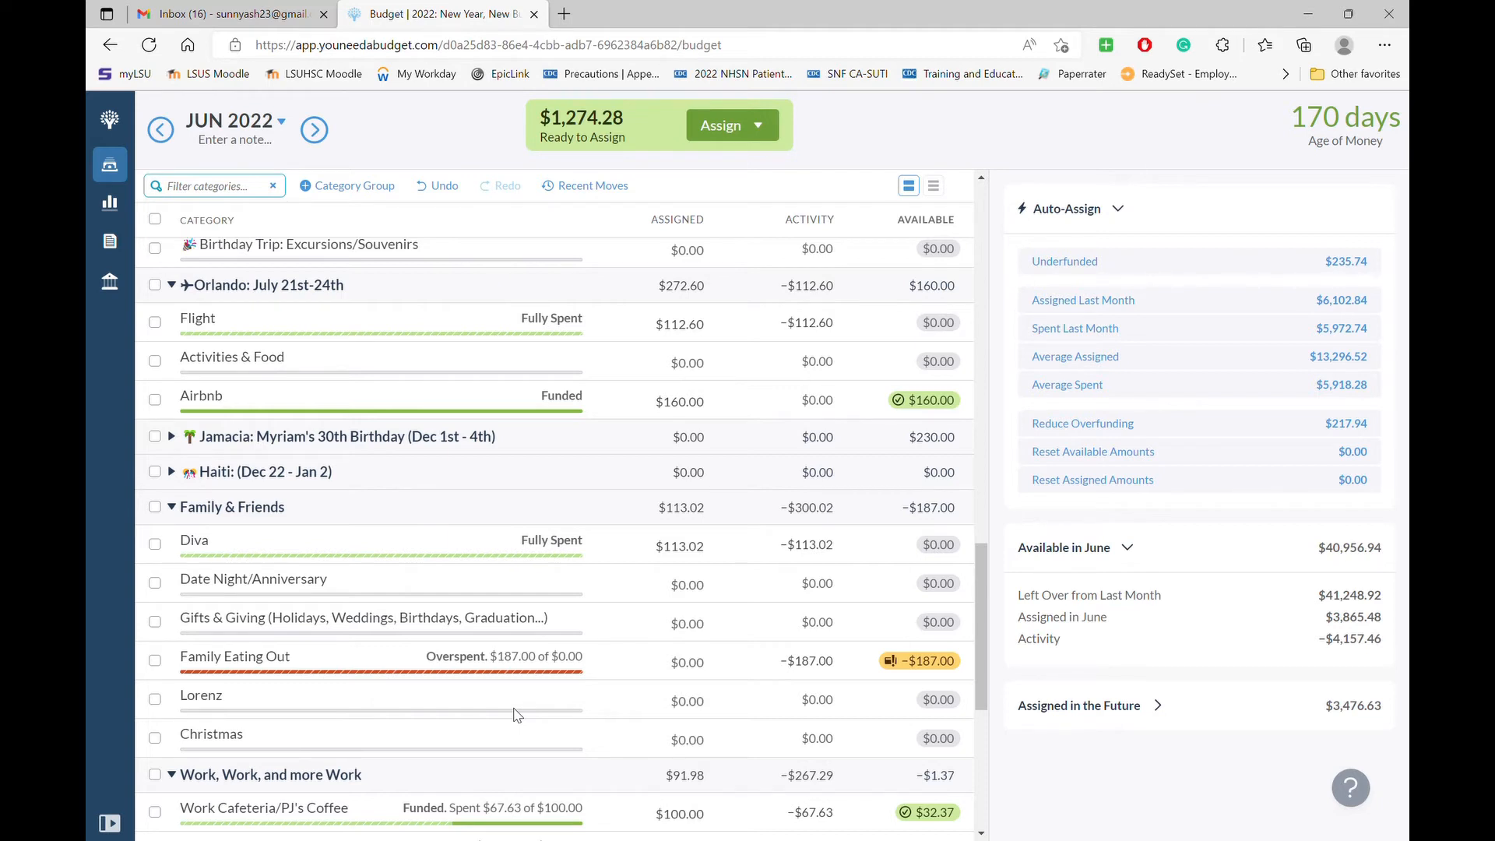
click(701, 662)
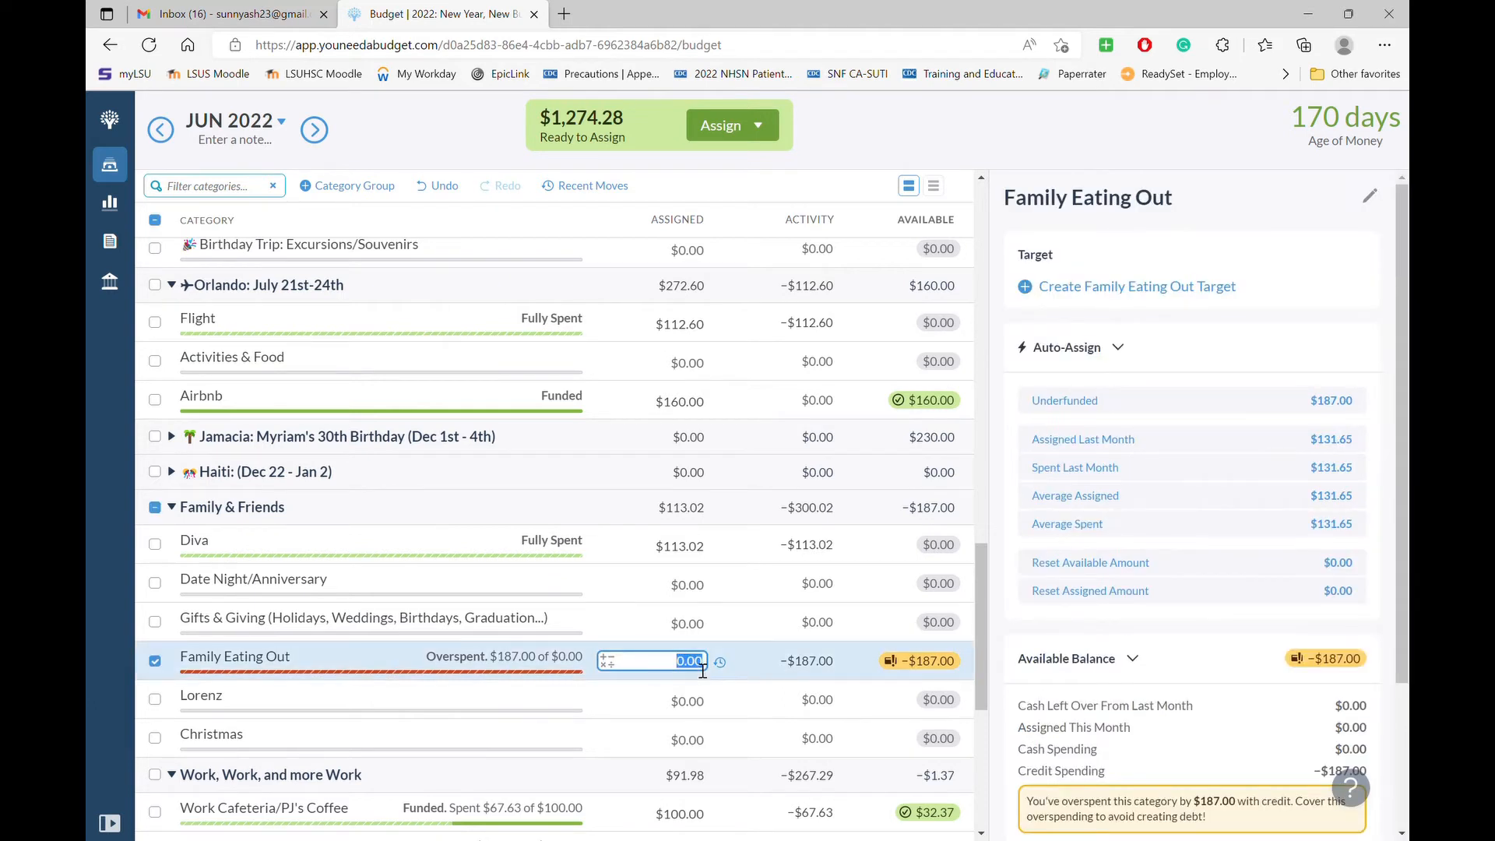
text(187)
key(Return)
scroll(806, 693, down, 1)
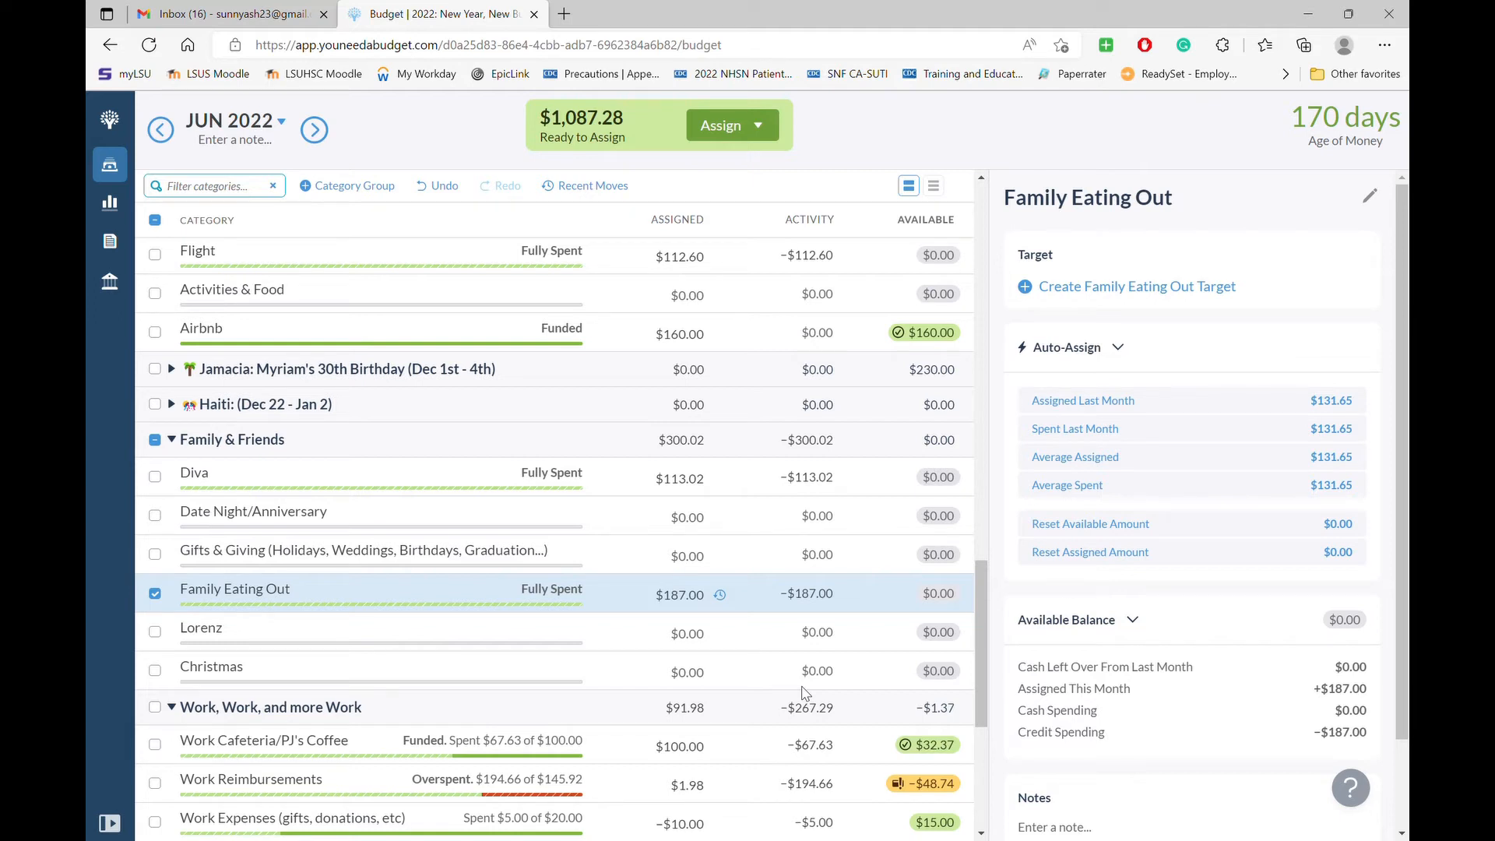
scroll(961, 729, down, 1)
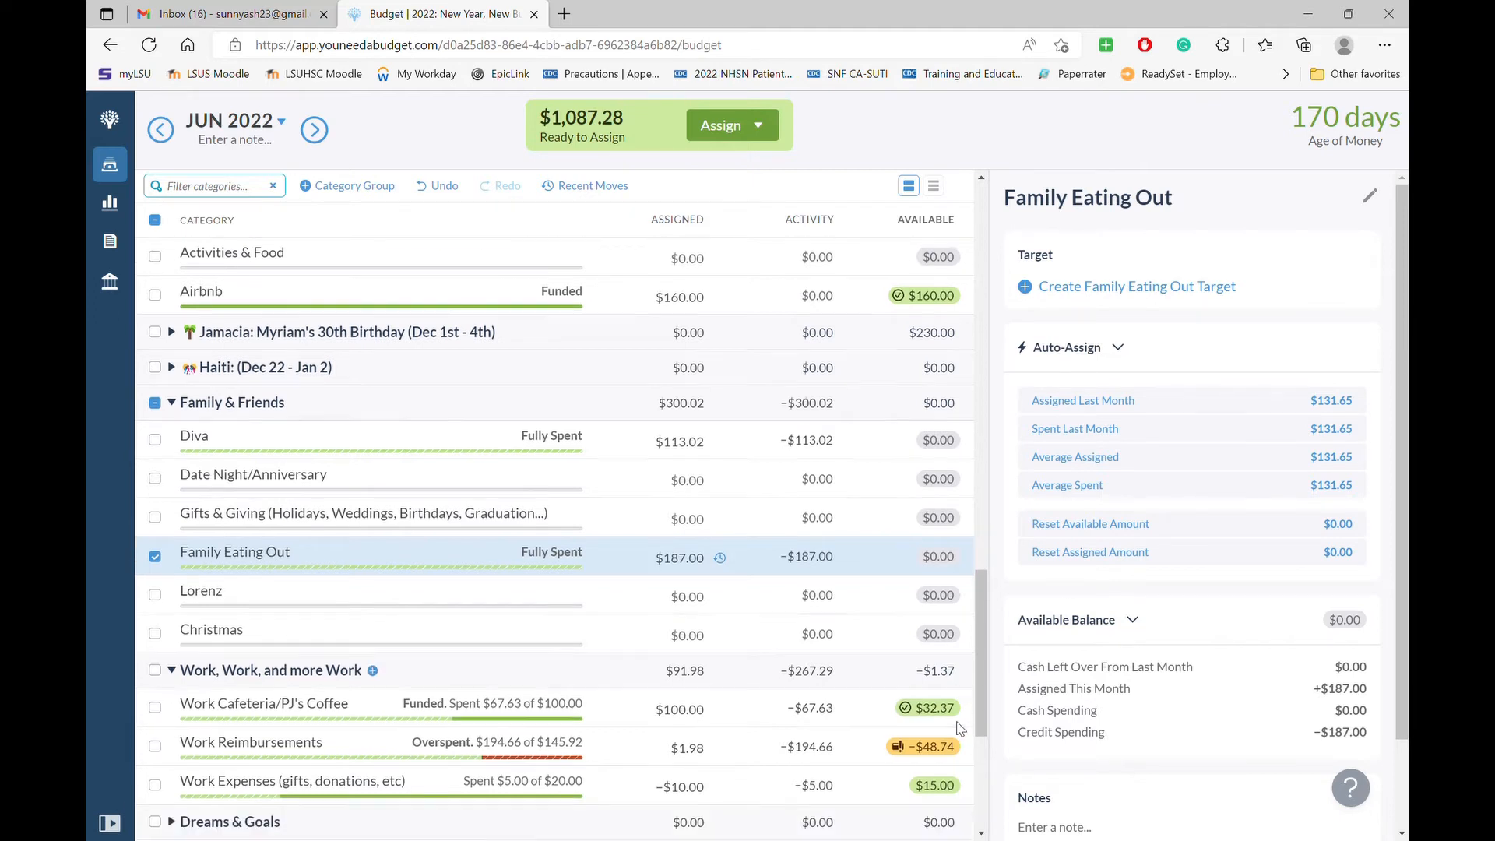
scroll(372, 440, up, 1)
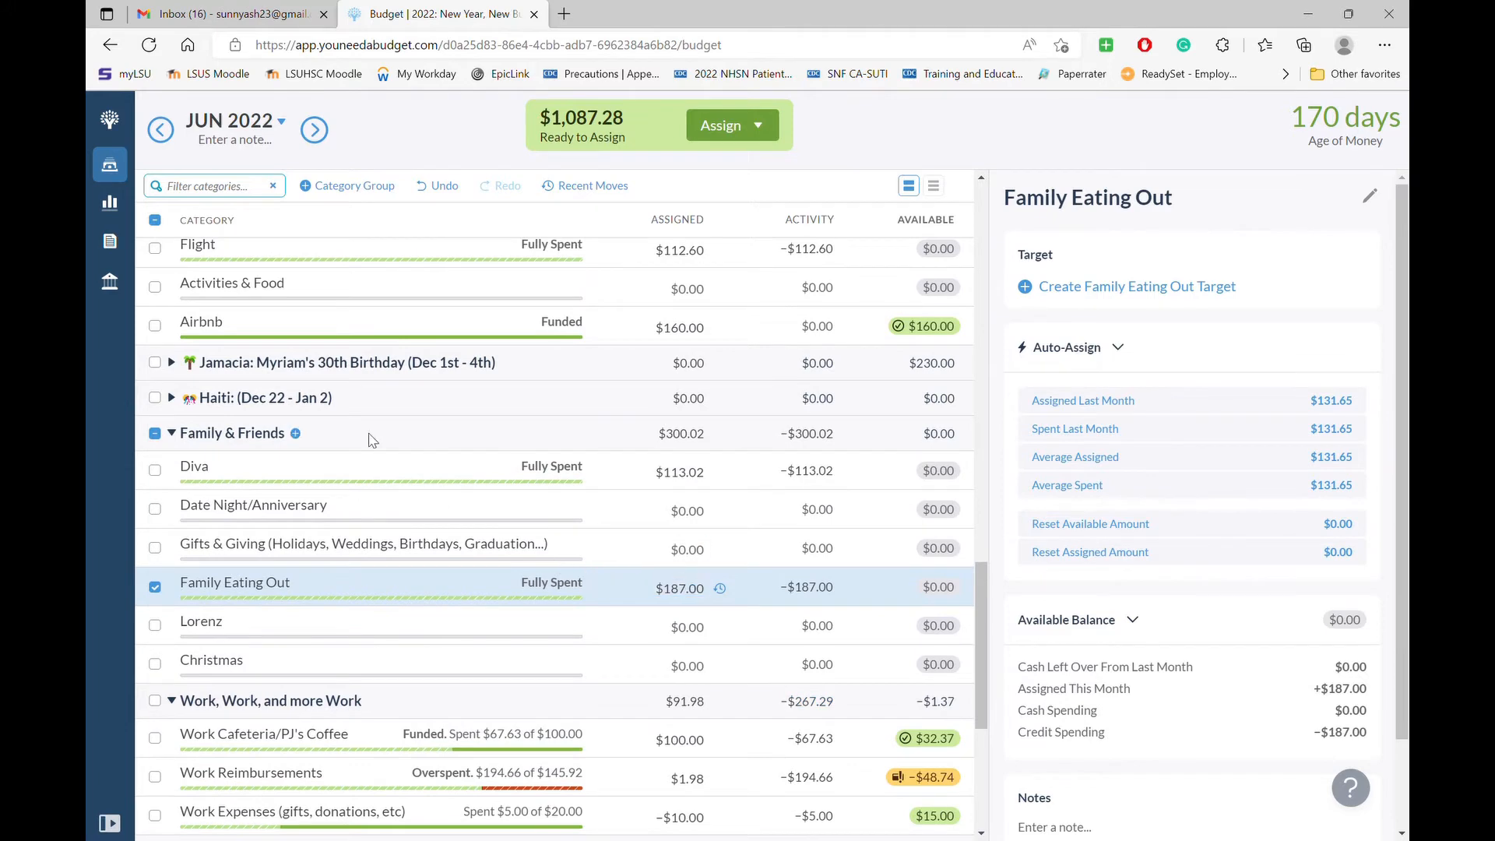
click(155, 588)
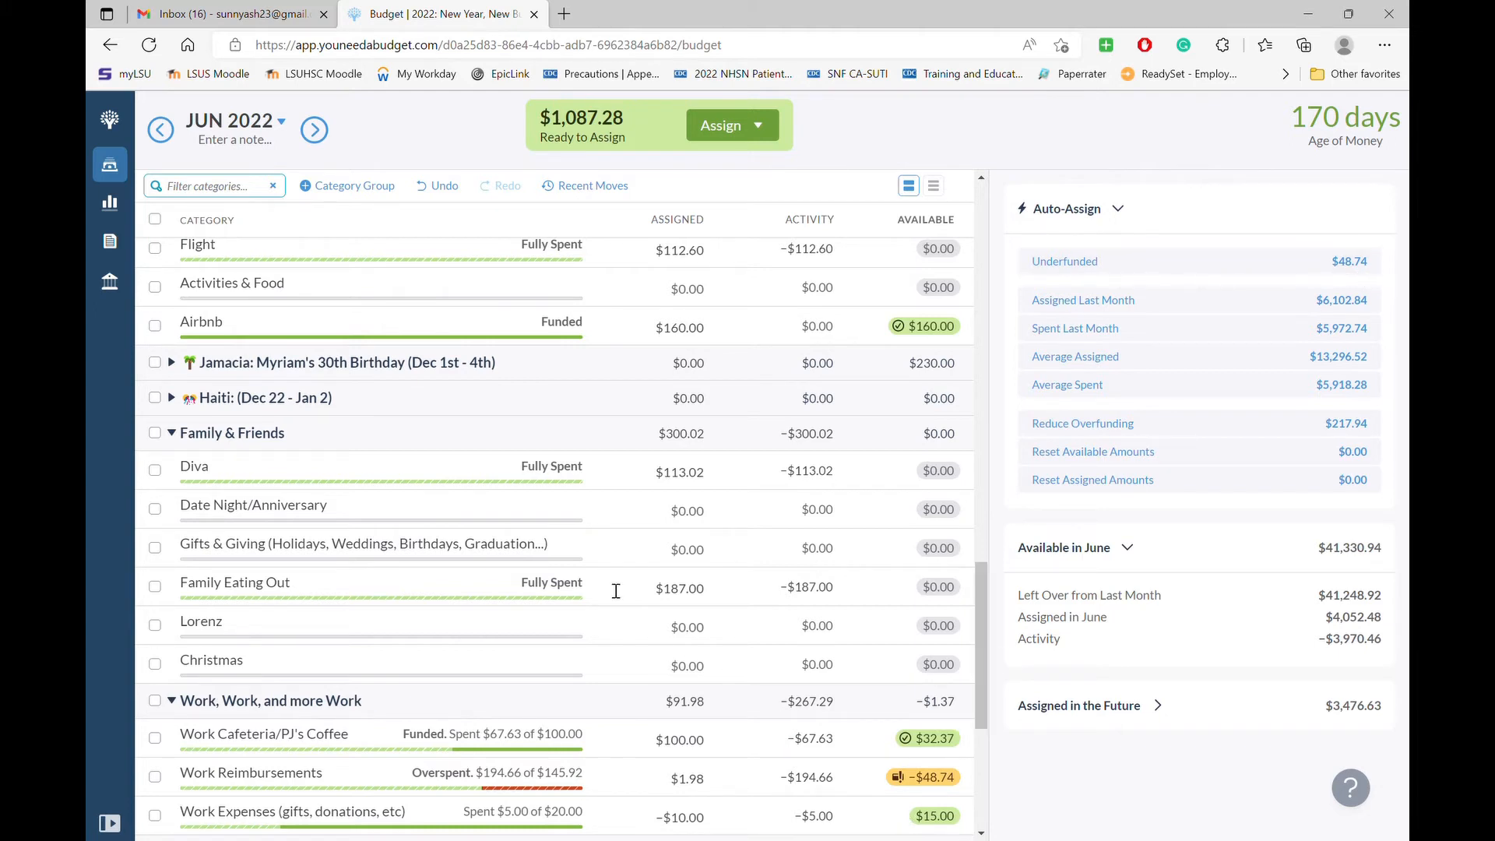
- In the August 2022 budget, auto-assign the underfunded amount to Student Loans, bringing its assigned total to $1,000.00
click(316, 130)
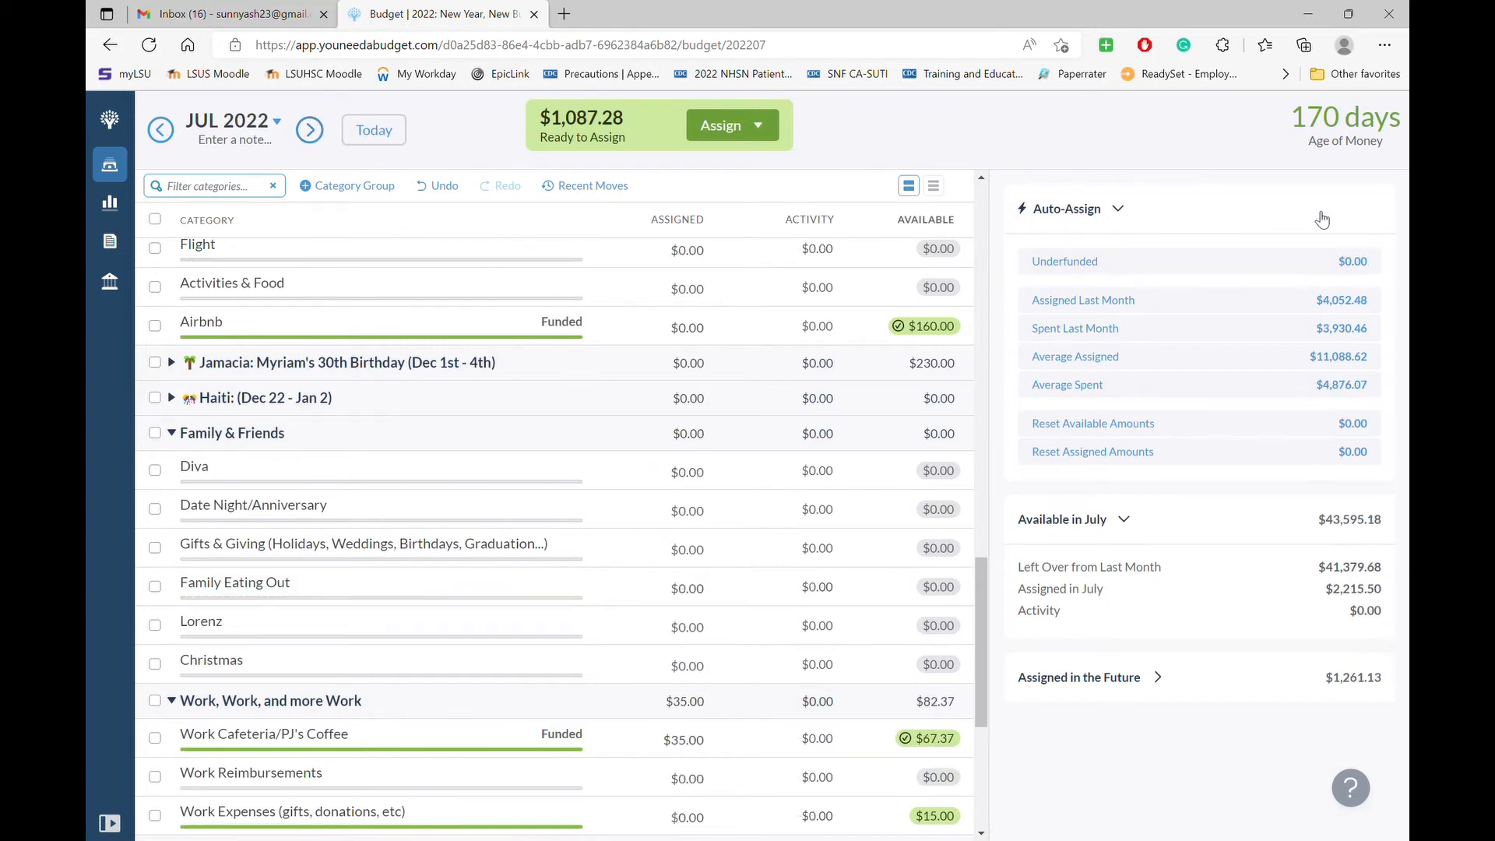
click(305, 134)
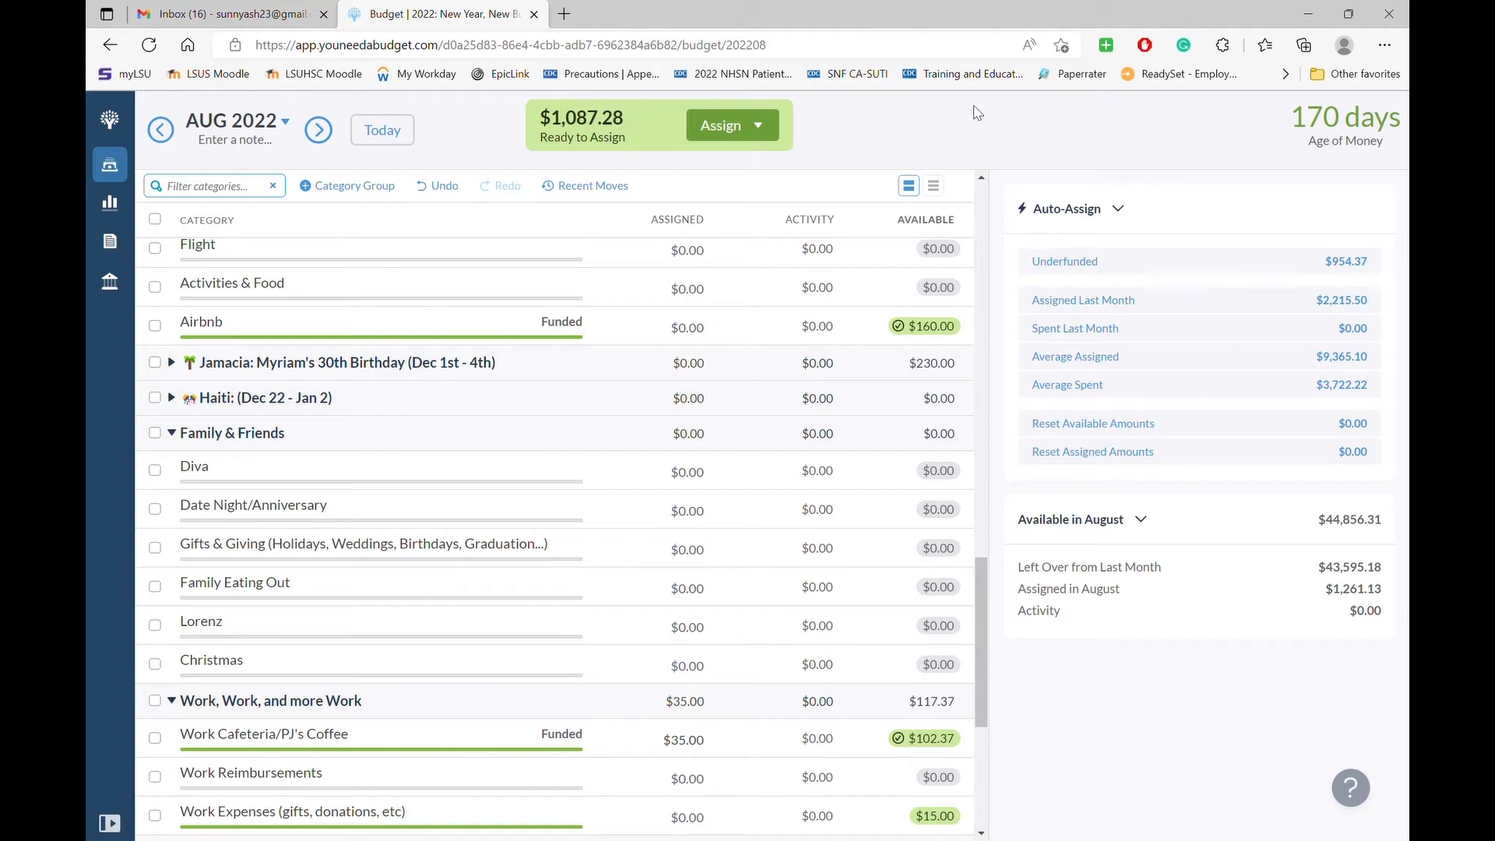
scroll(638, 427, up, 6)
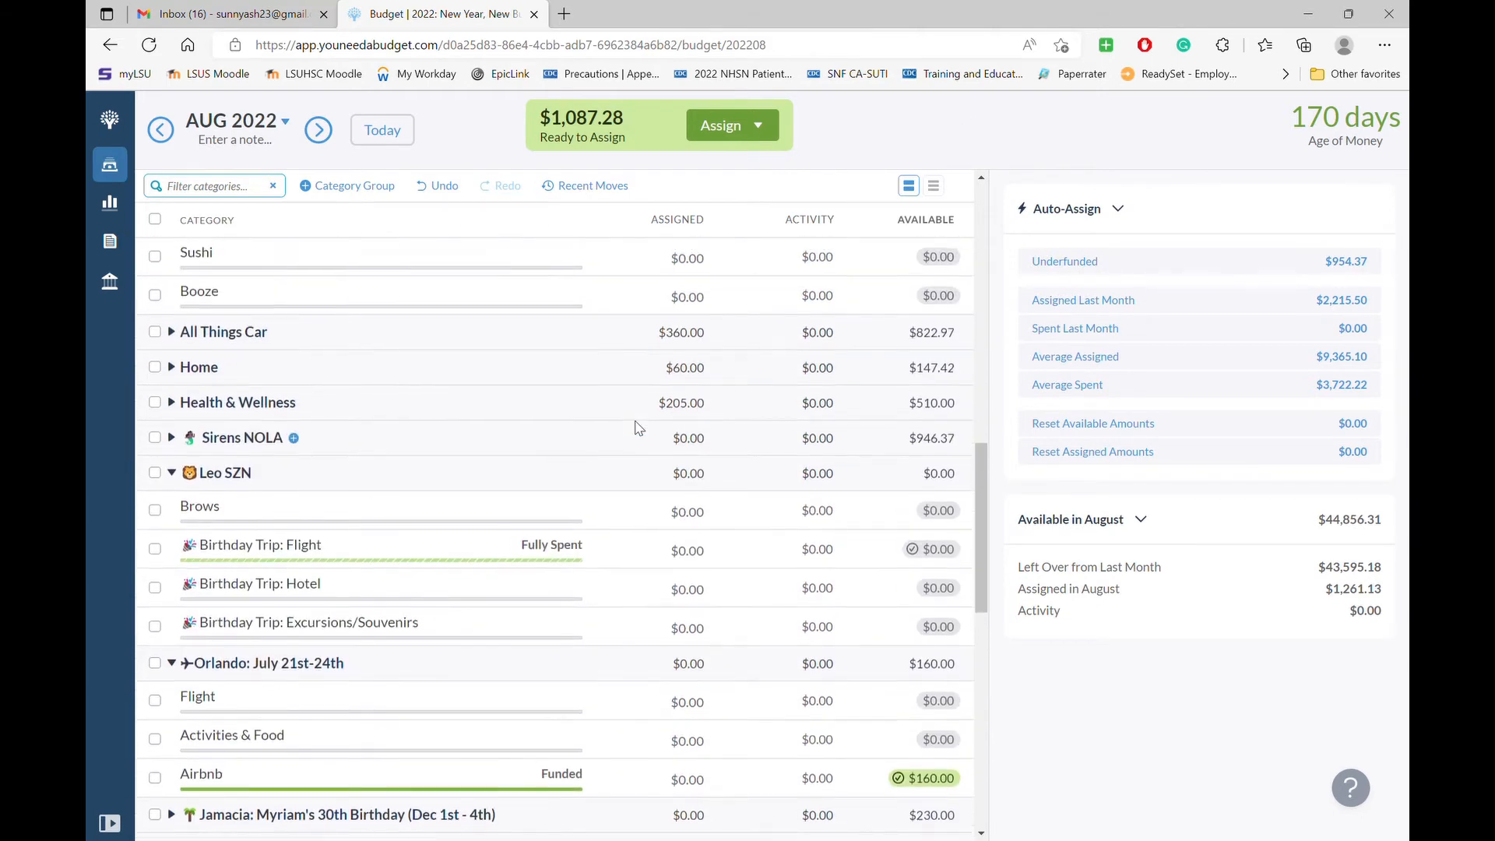
scroll(639, 426, up, 10)
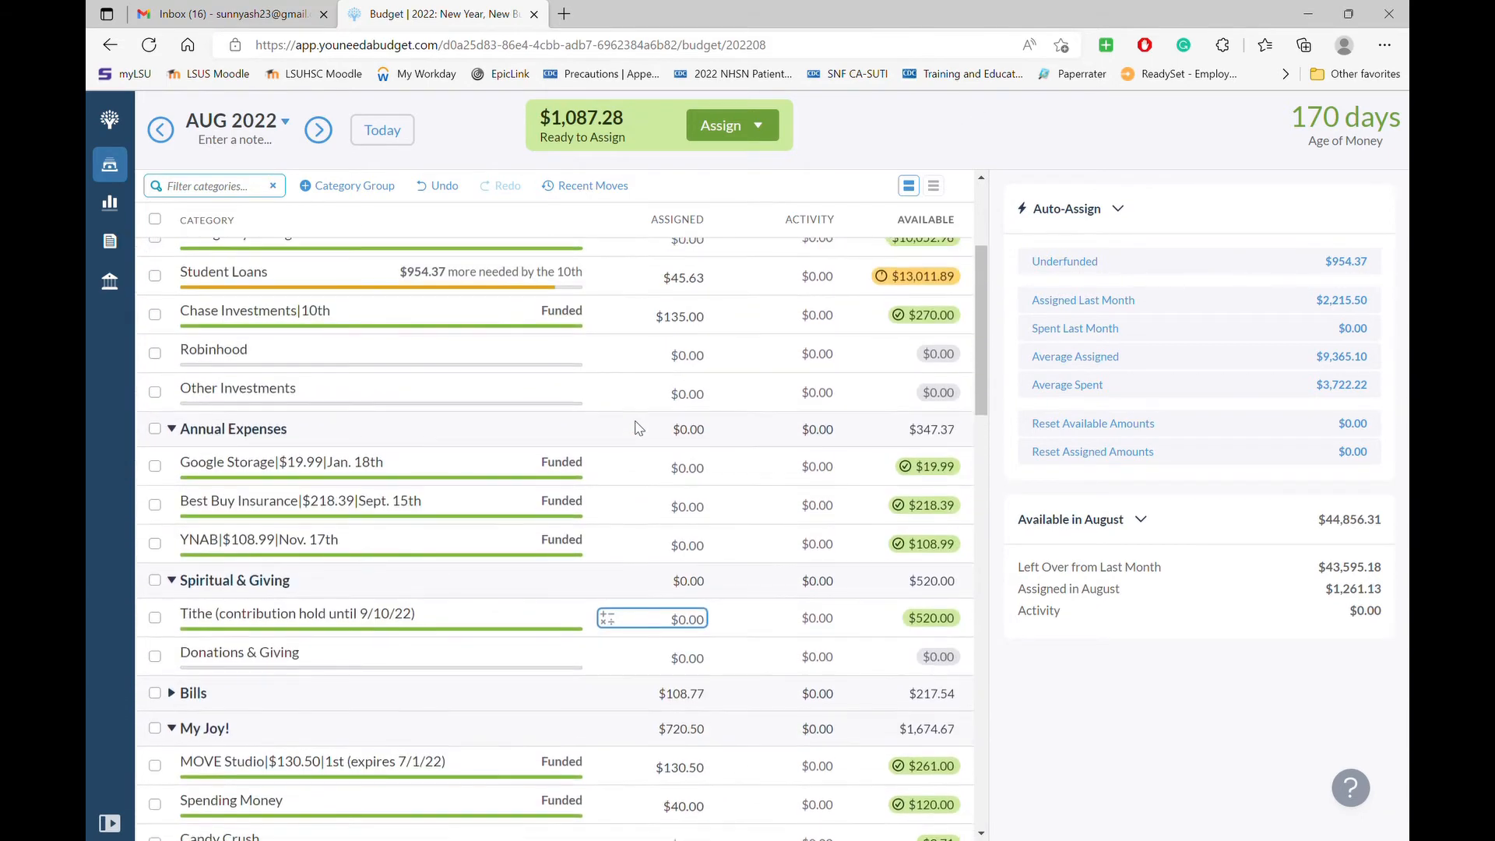
scroll(638, 427, up, 2)
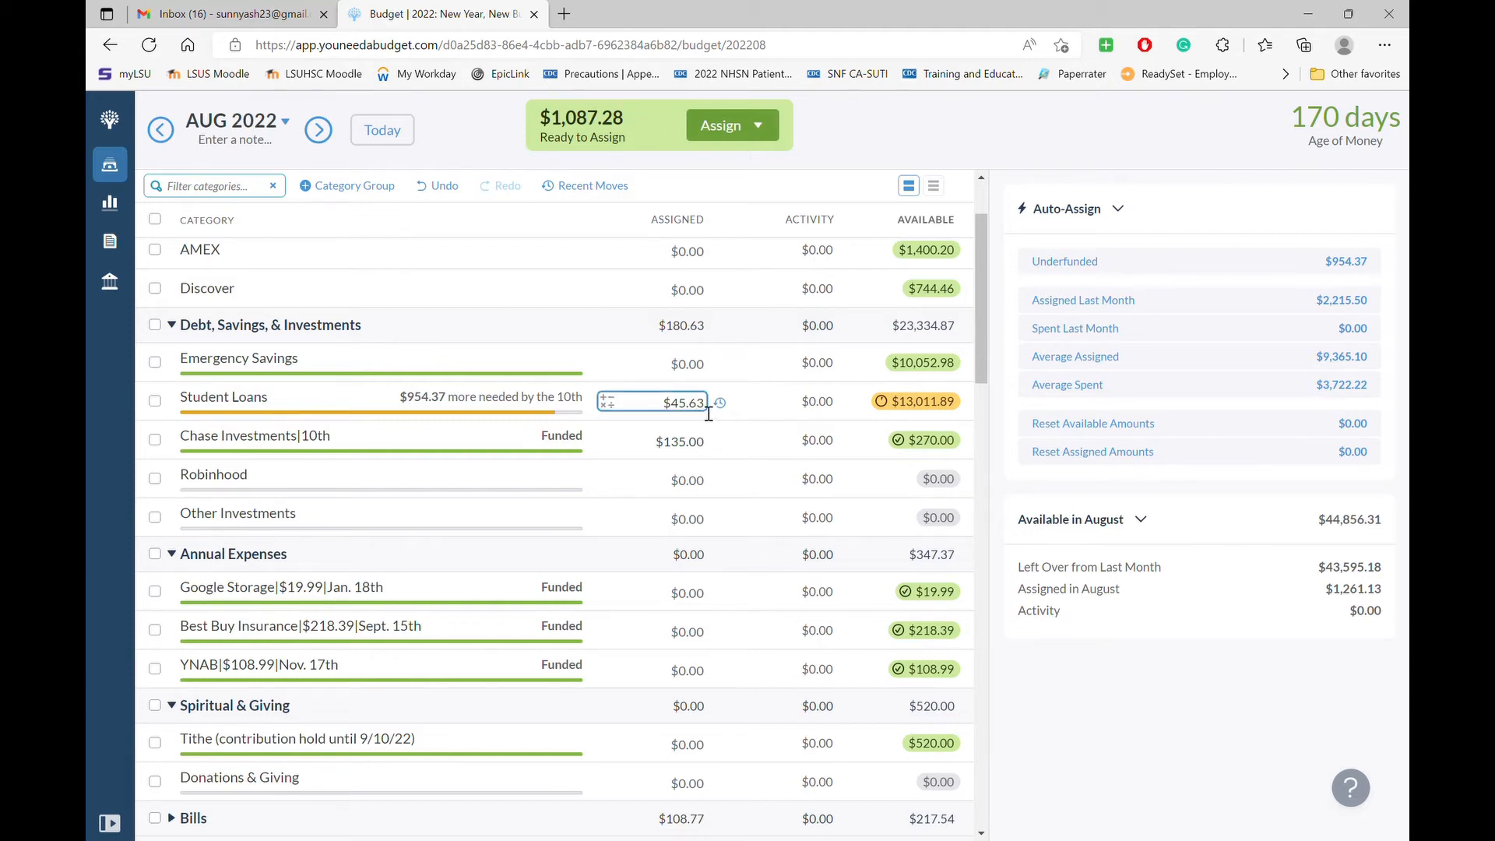
click(707, 411)
scroll(1113, 658, down, 1)
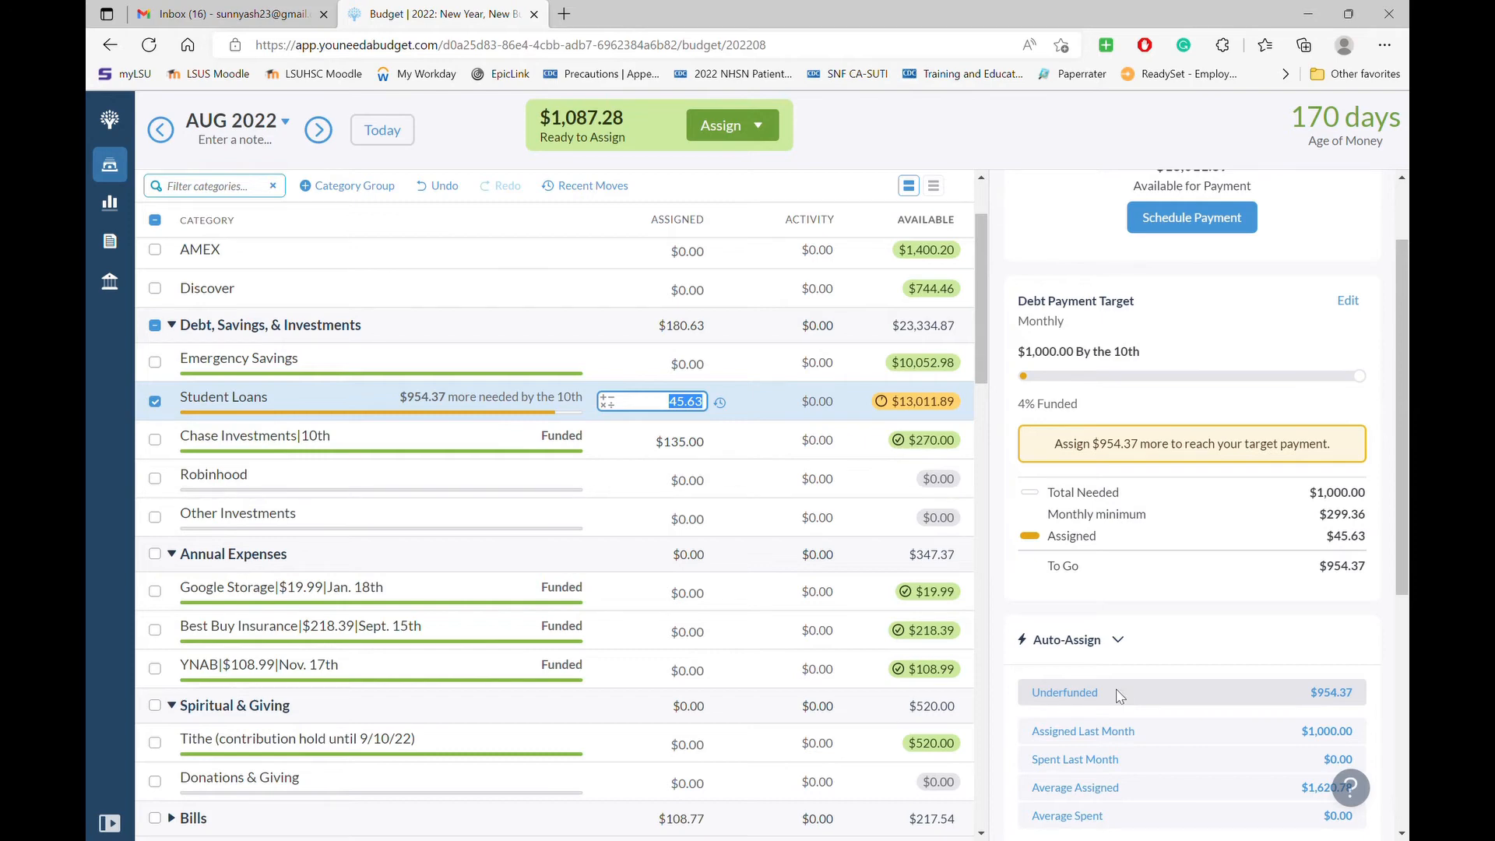
click(1123, 696)
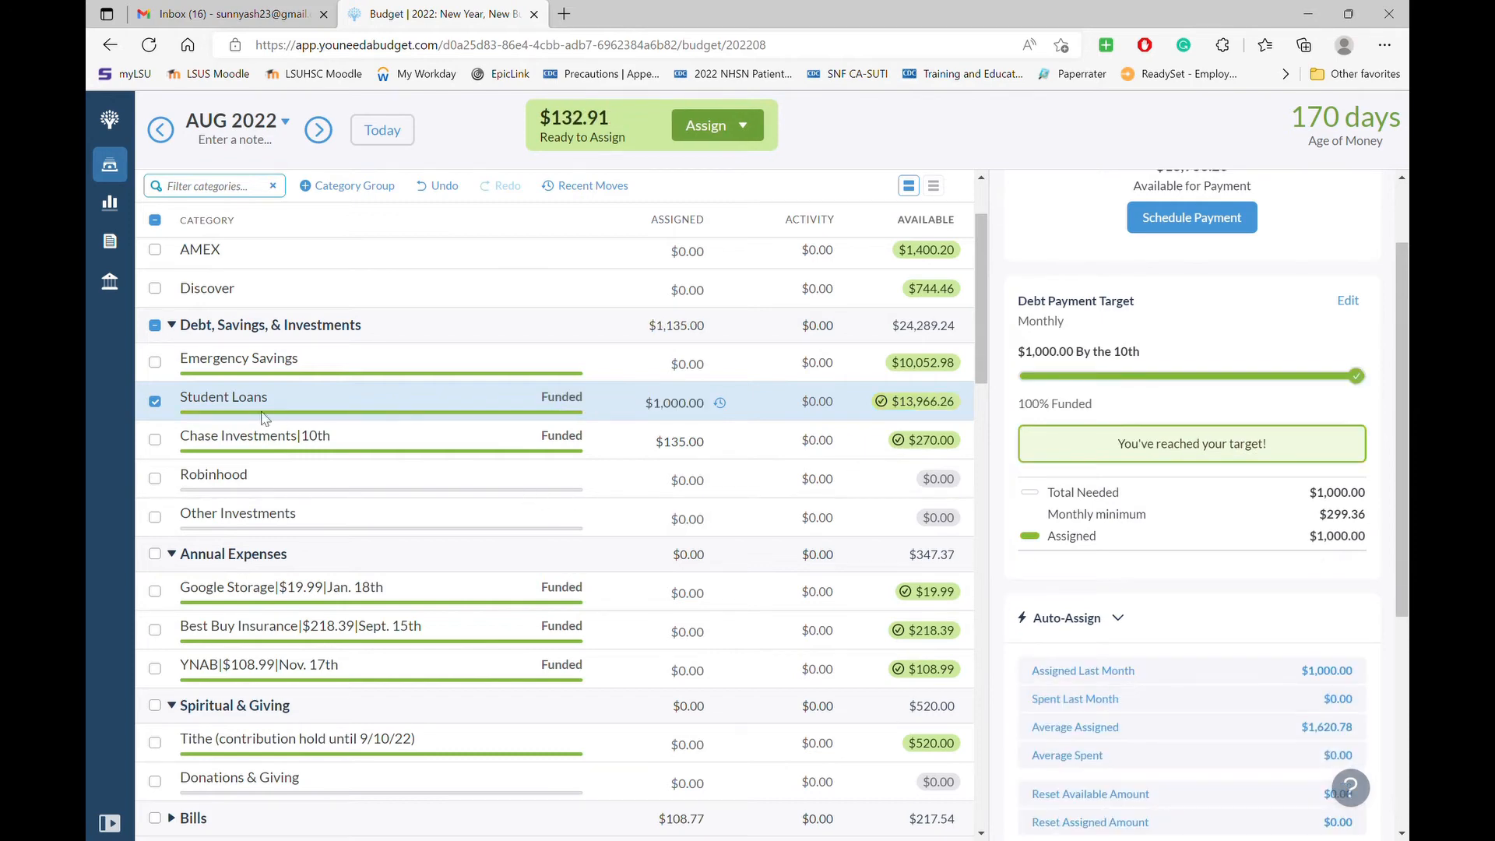
- Return to the June 2022 budget and add $10 to the amount assigned to MOVE Studio in the My Joy! group
click(156, 401)
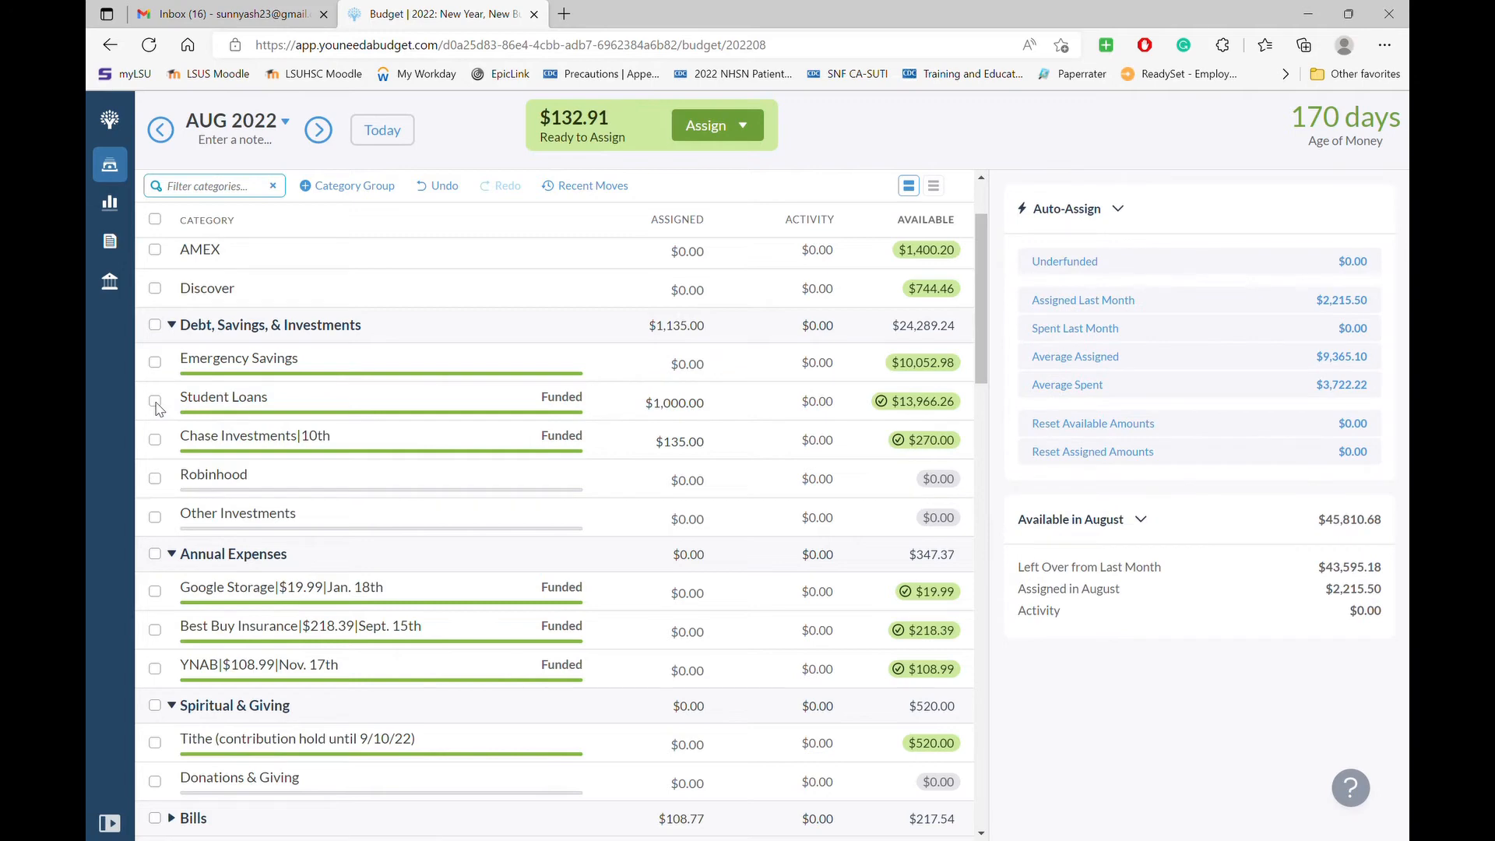
click(385, 132)
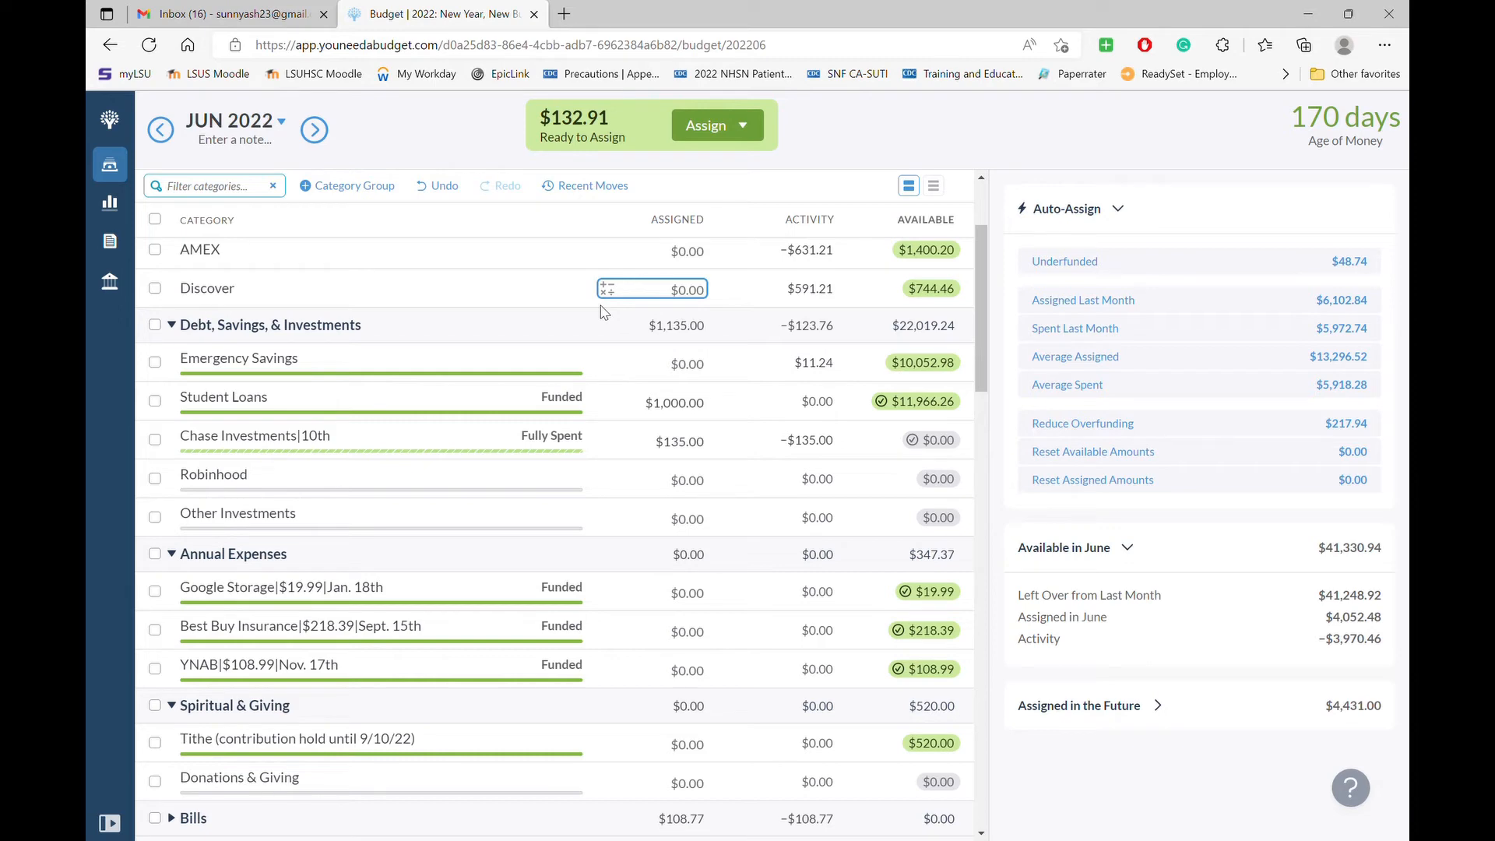
click(699, 523)
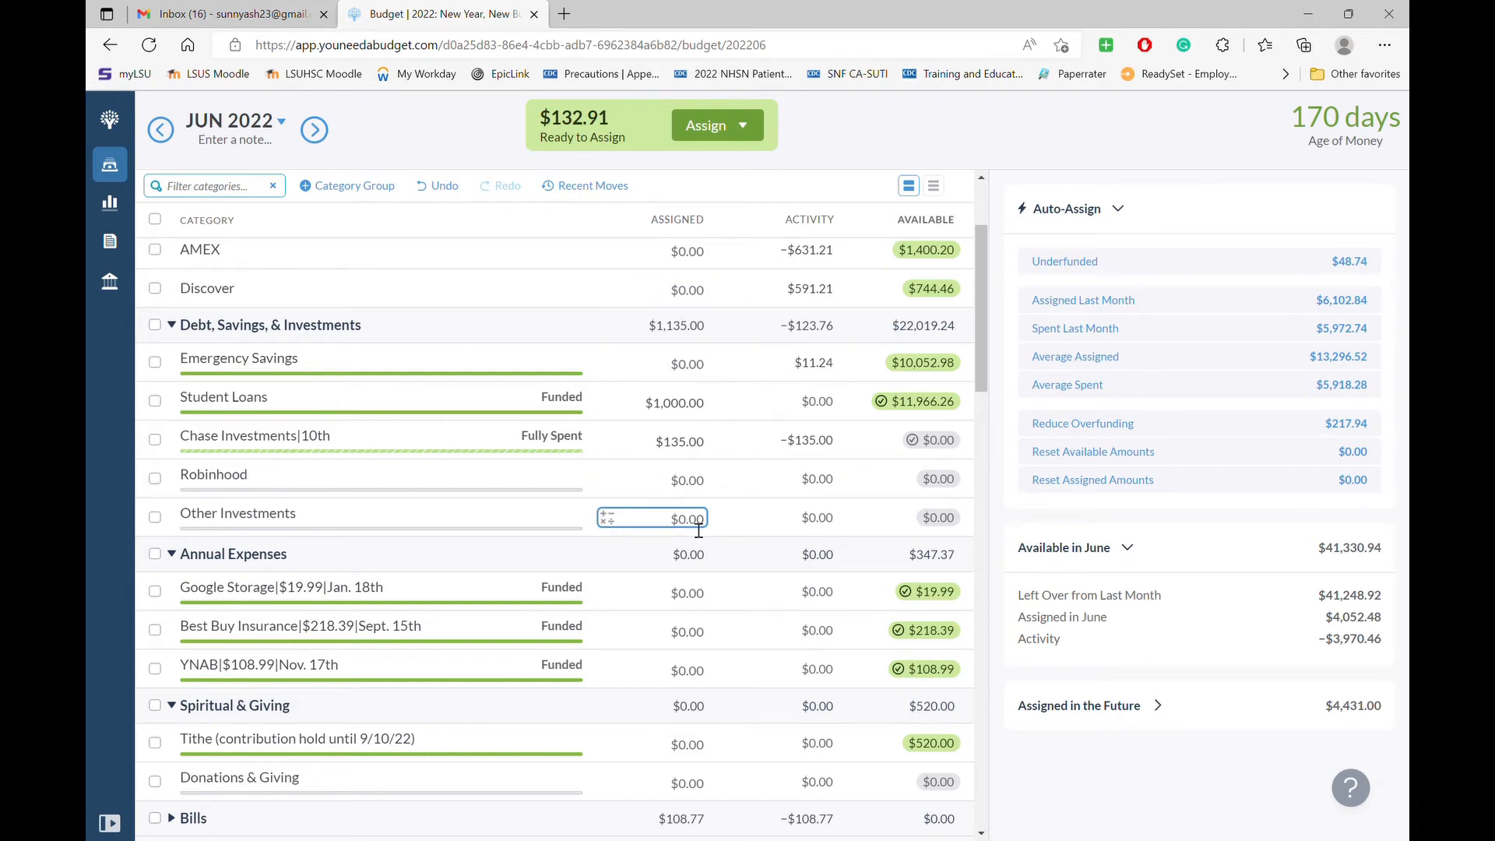
scroll(699, 530, down, 4)
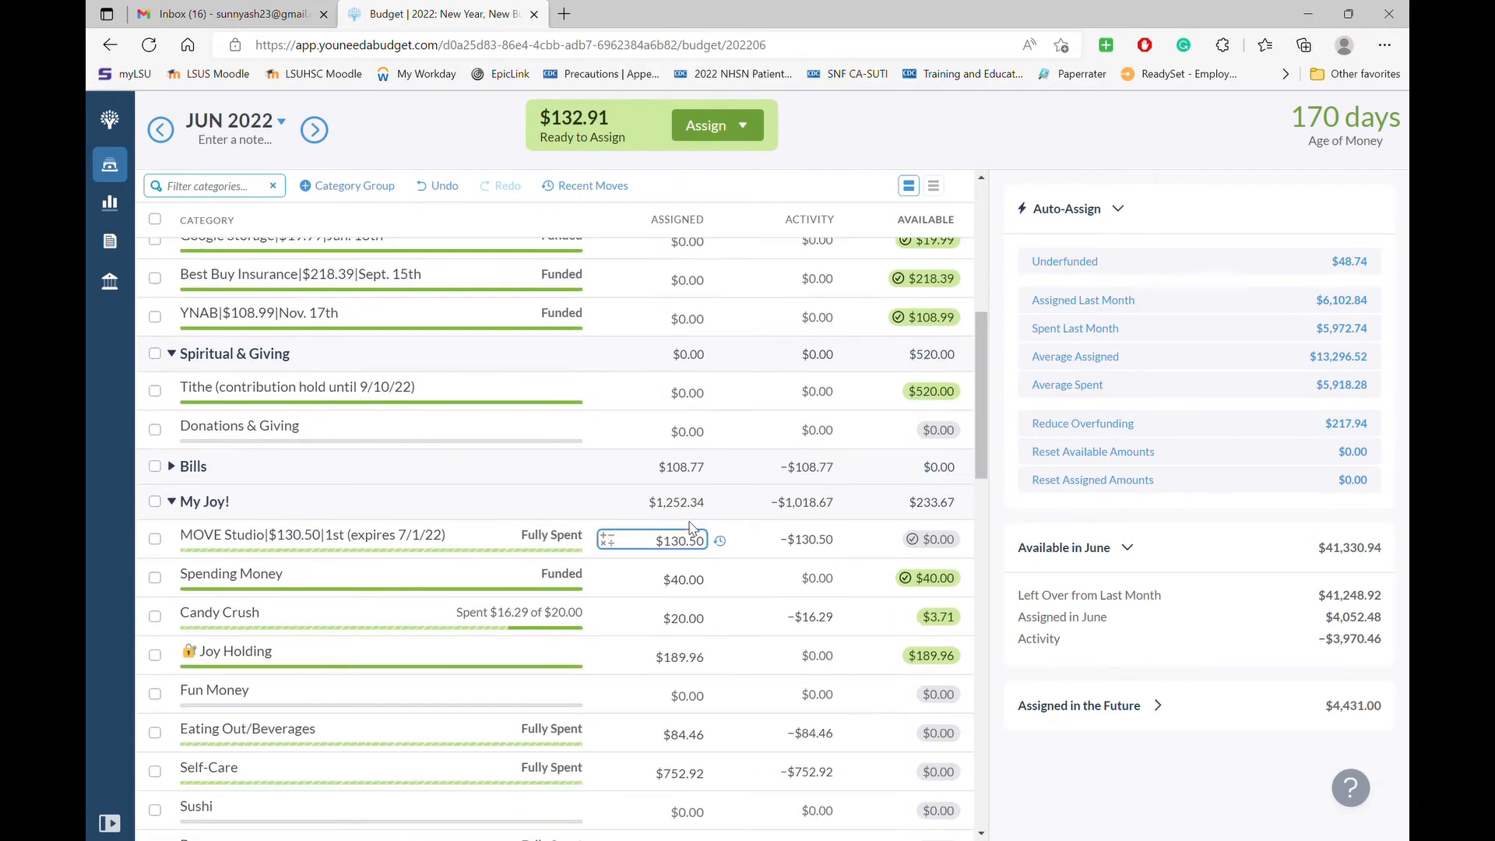
click(711, 551)
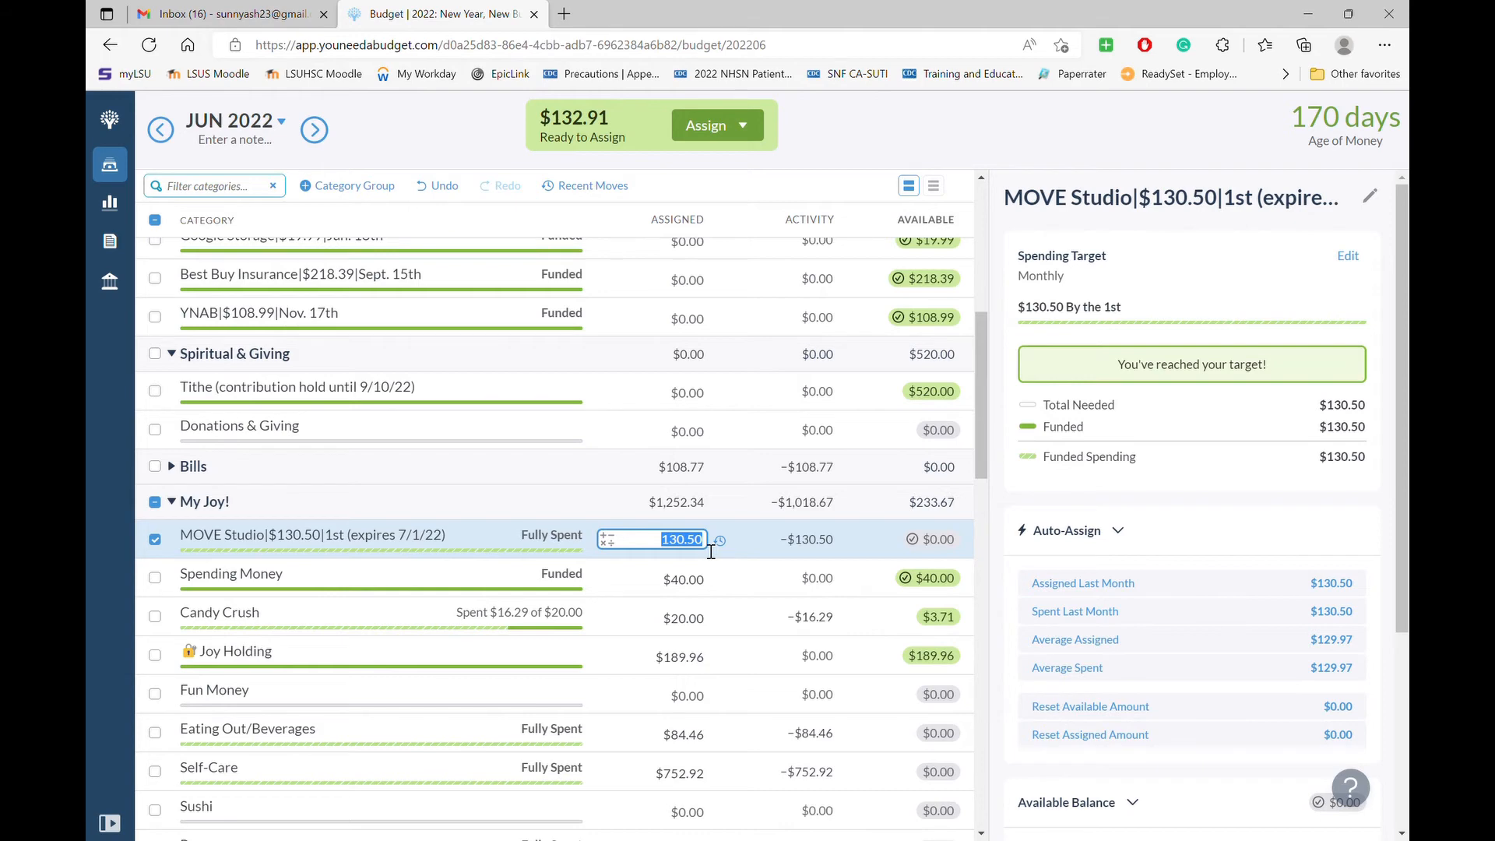
click(711, 551)
text(+10)
key(Return)
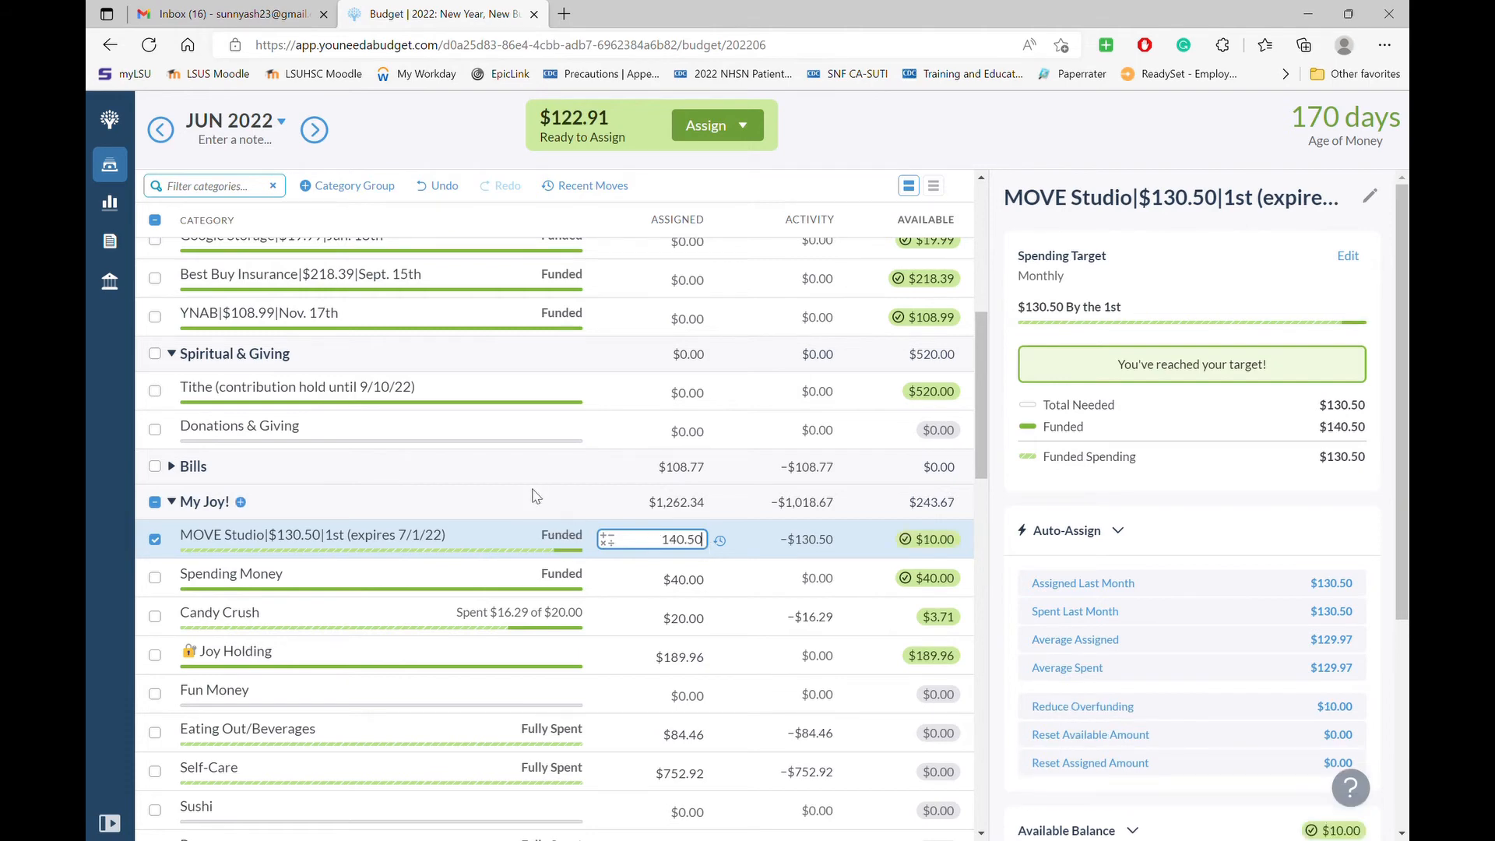
click(154, 539)
- Look through the remaining category groups, examining the categories inside Electronics & Amazon, Family Cruise: August 2023 and Travel Expenses
scroll(471, 653, down, 7)
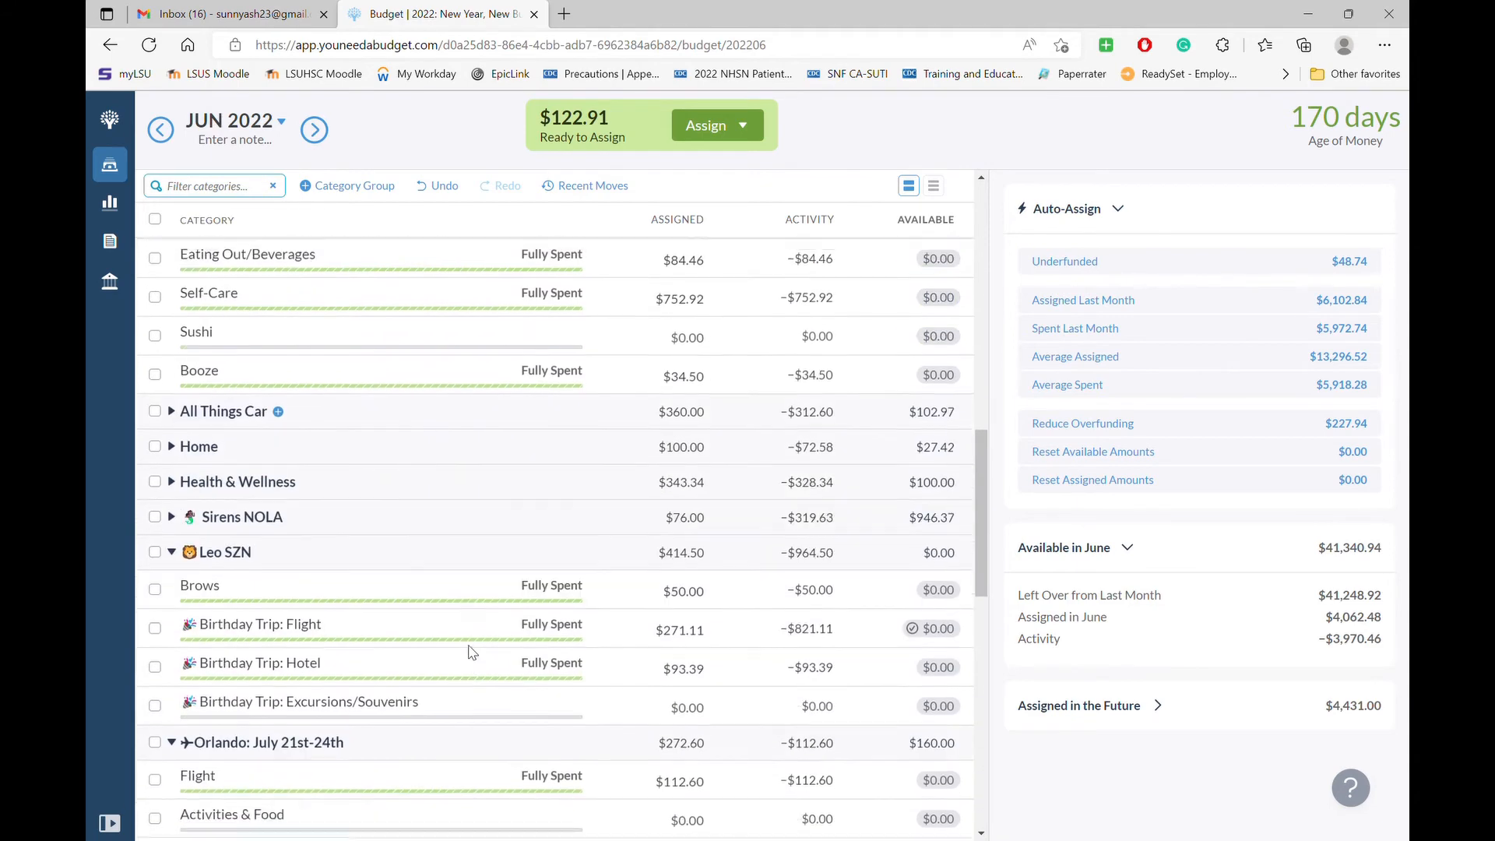
scroll(470, 653, down, 6)
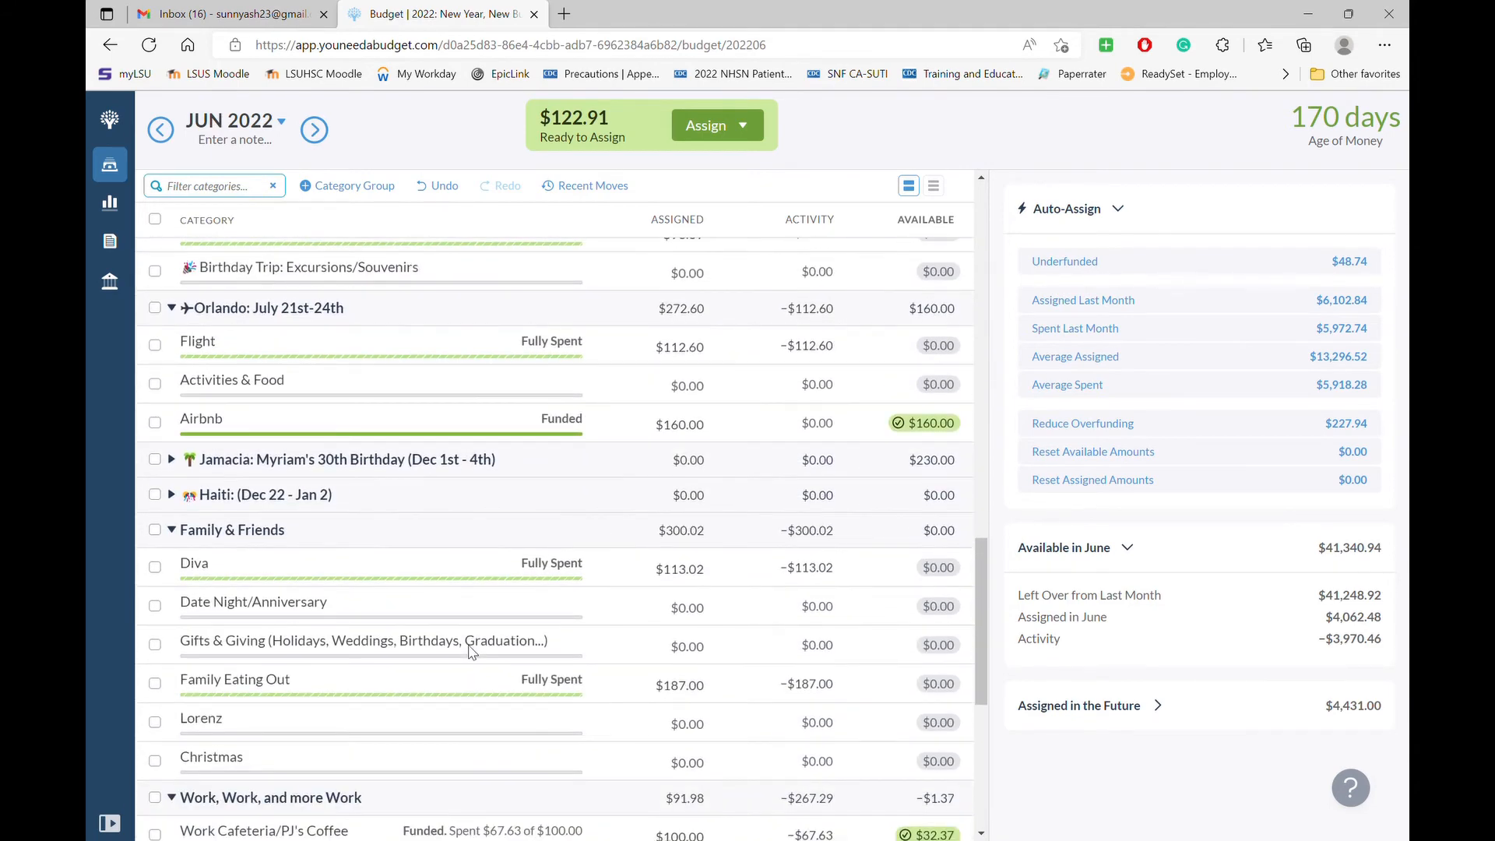
scroll(471, 653, down, 5)
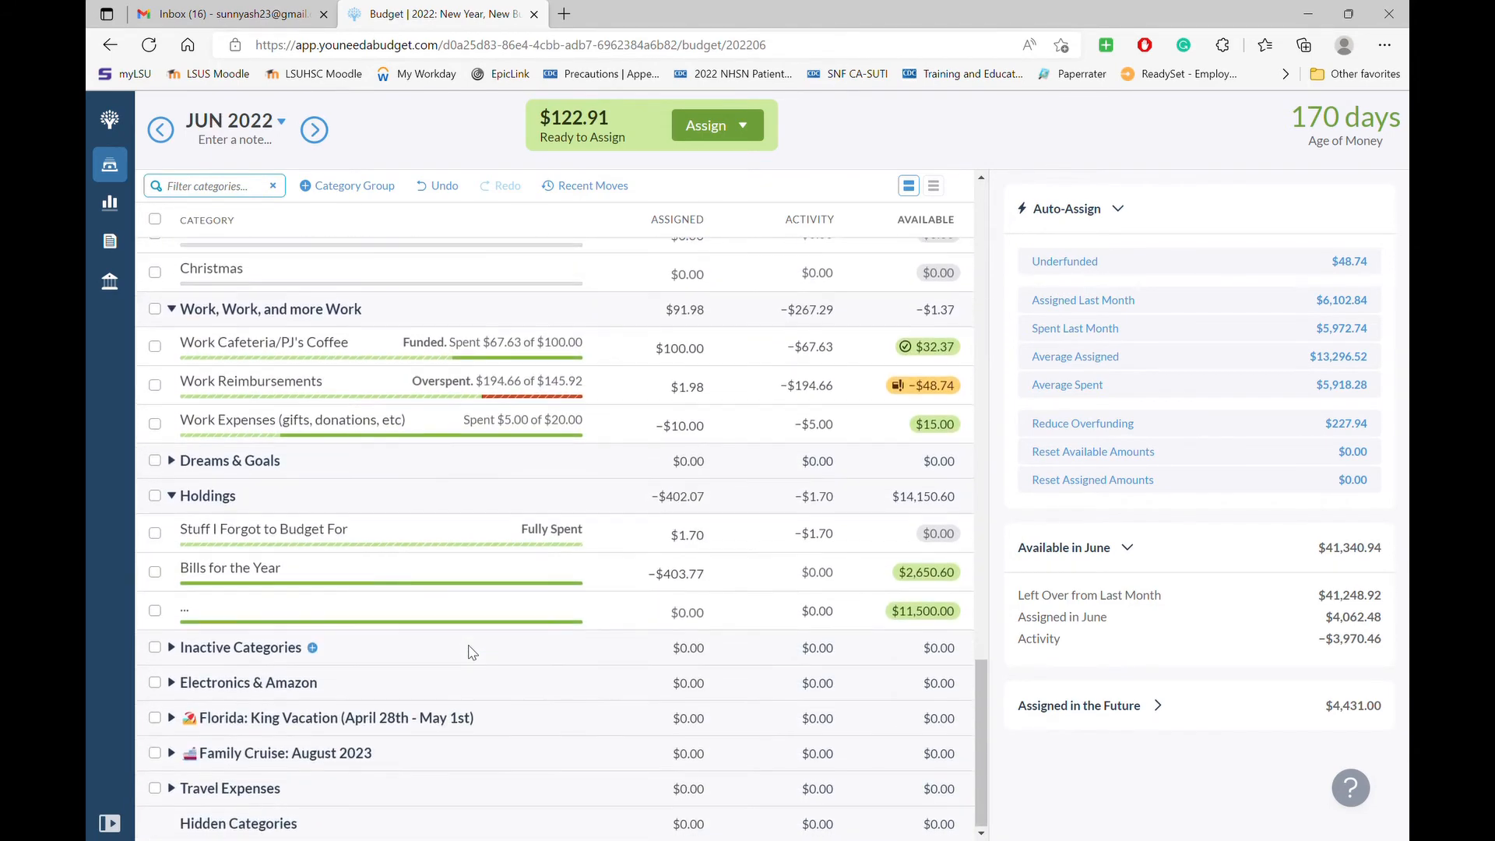
click(172, 497)
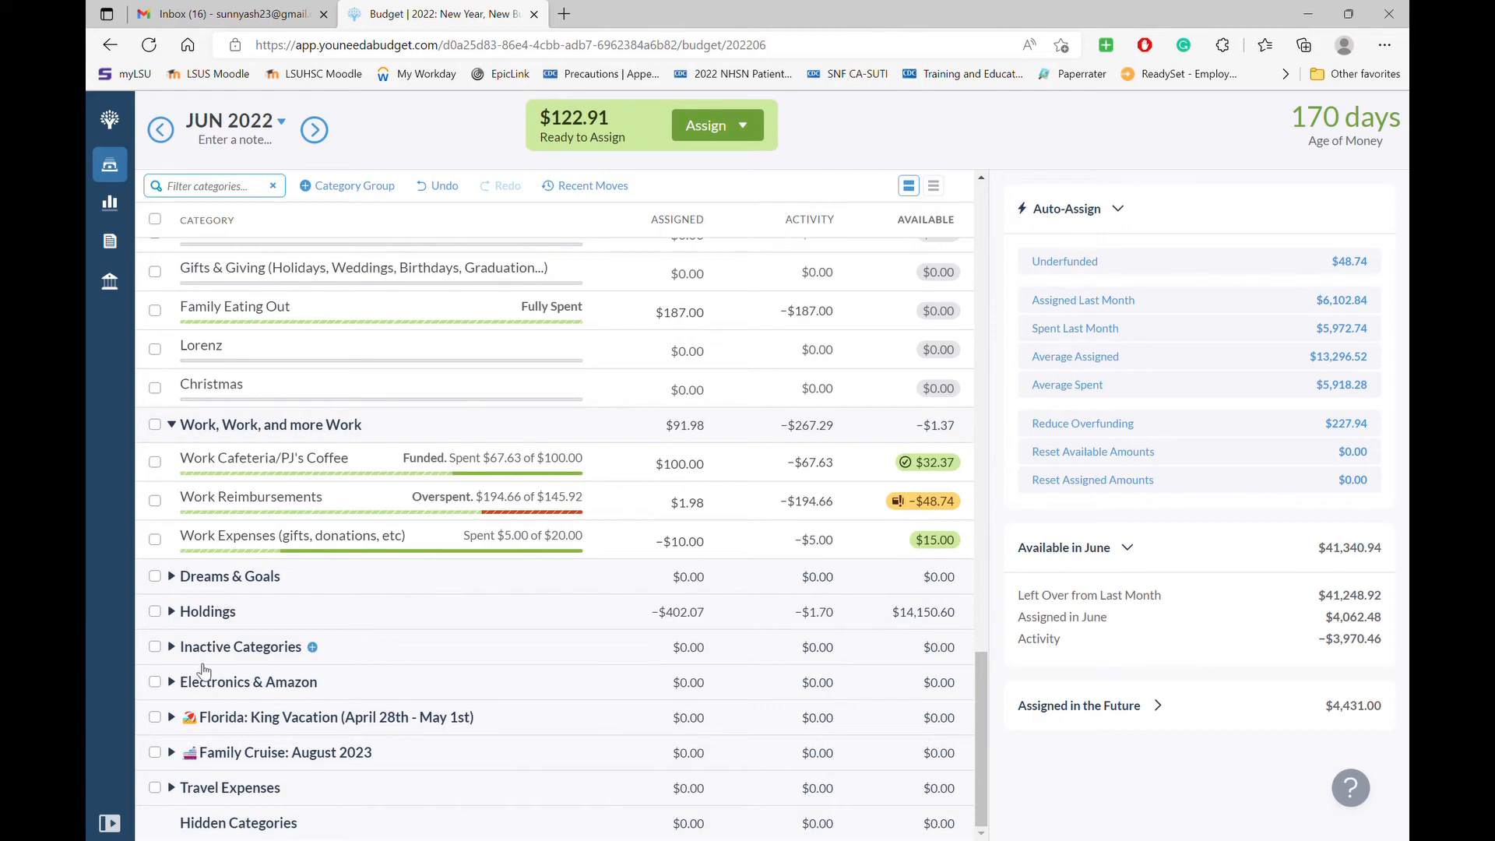
click(172, 684)
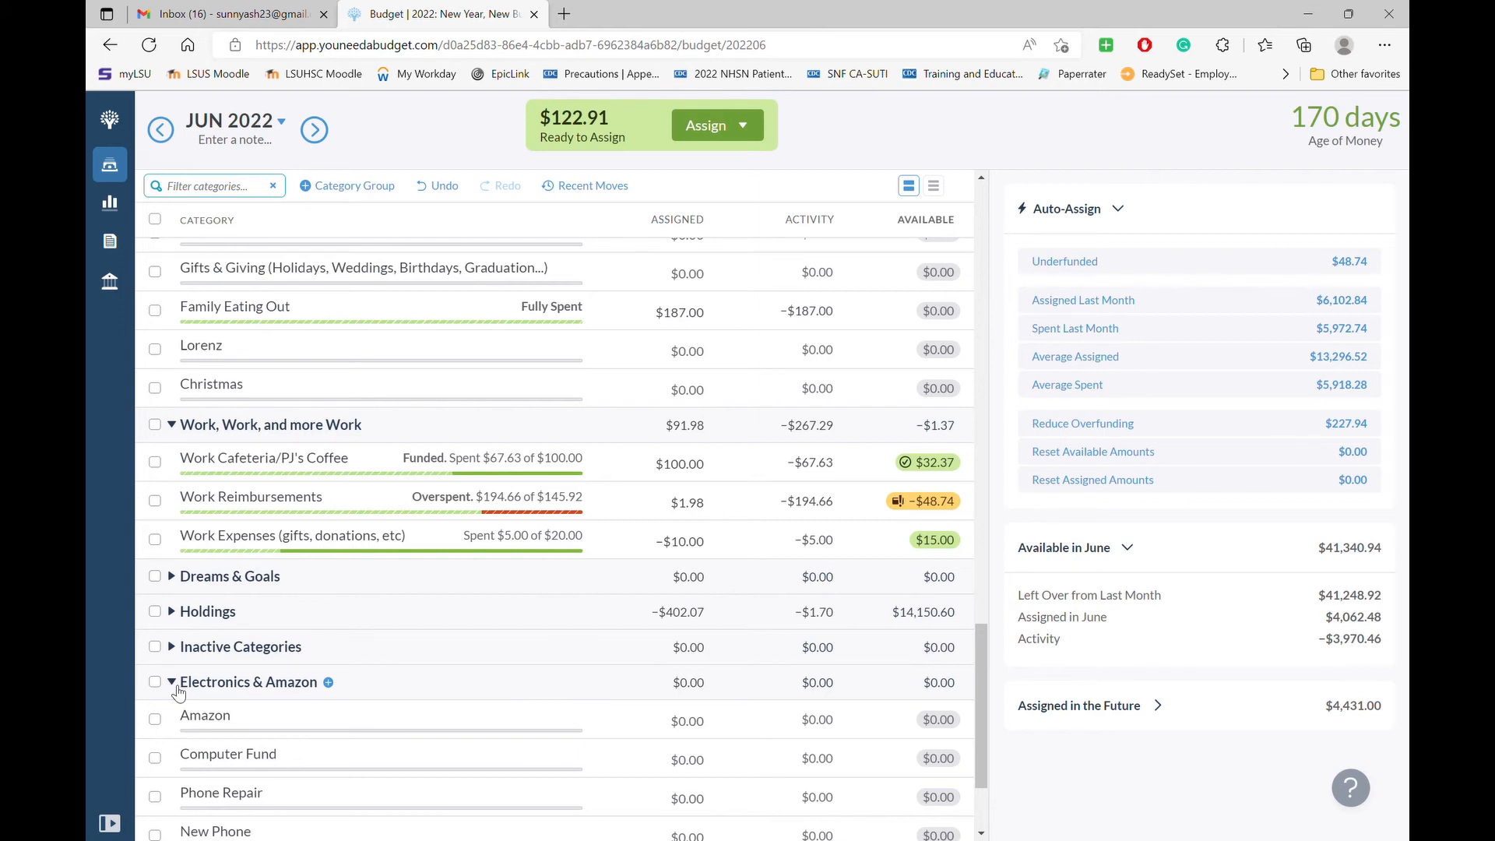
scroll(176, 691, down, 1)
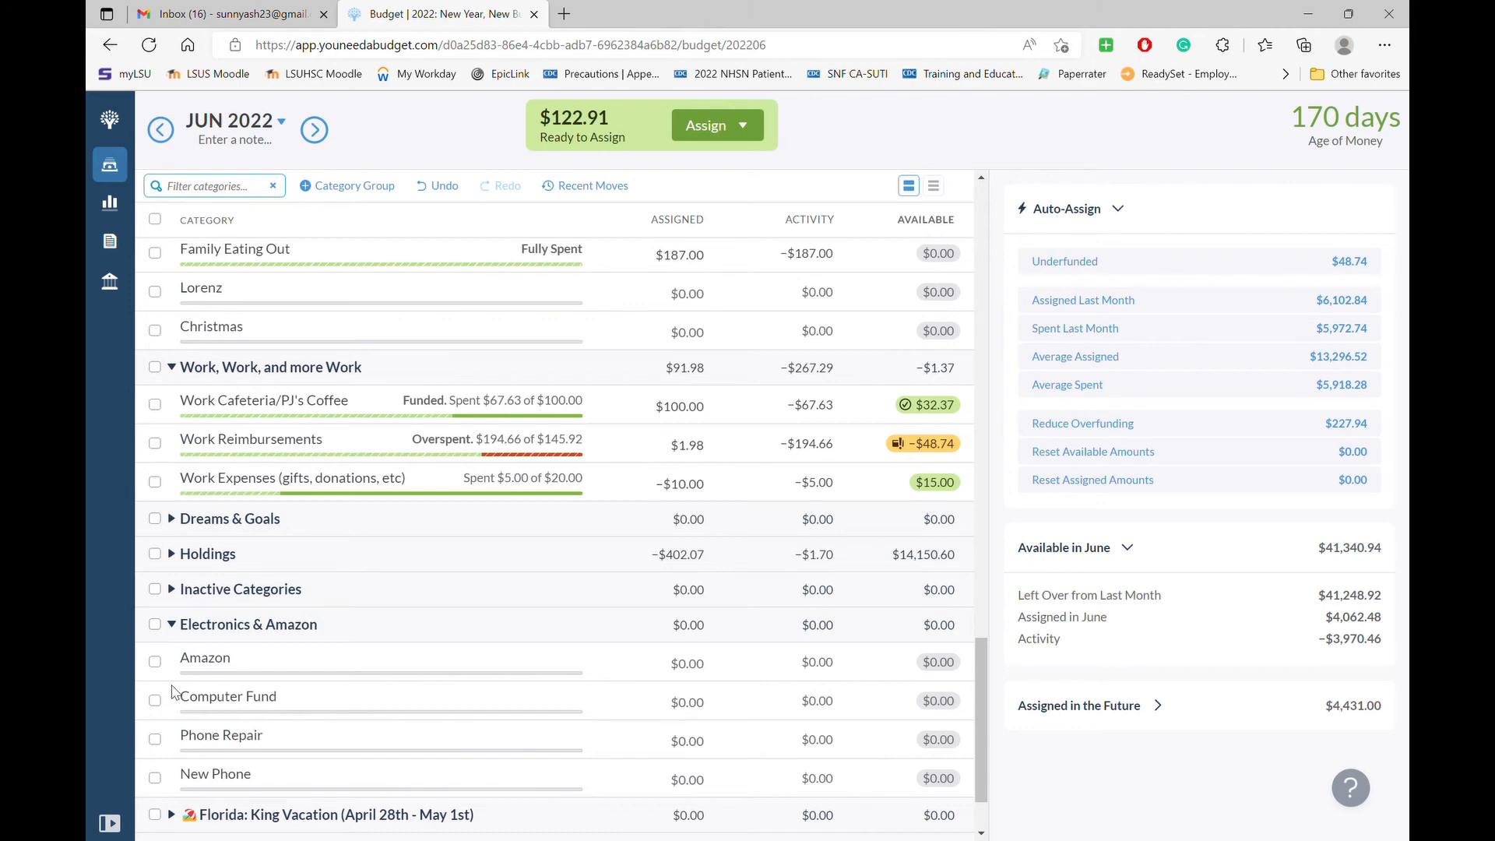
click(171, 624)
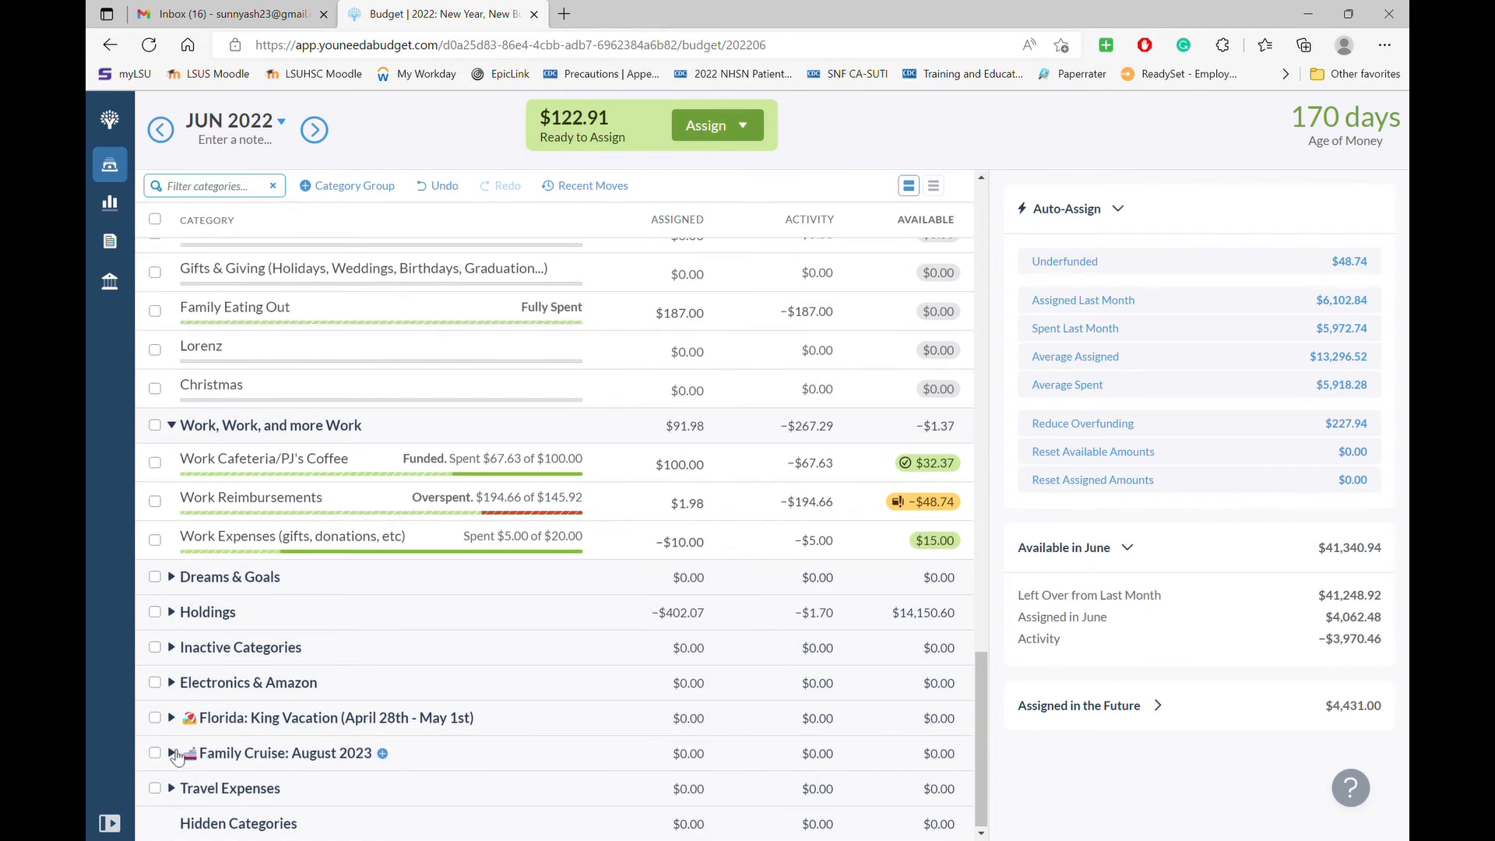
click(172, 753)
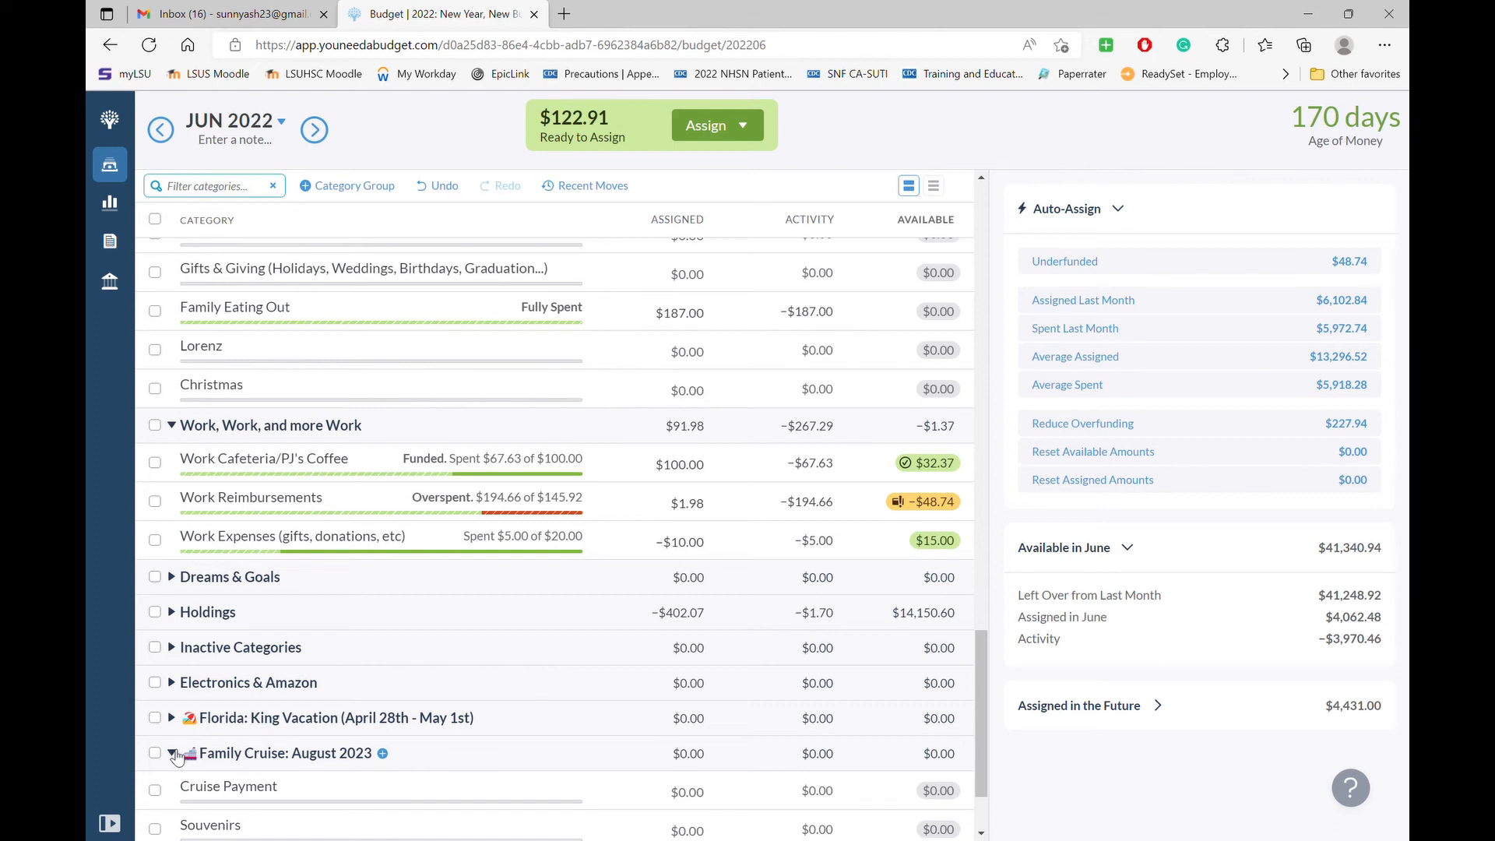
click(172, 754)
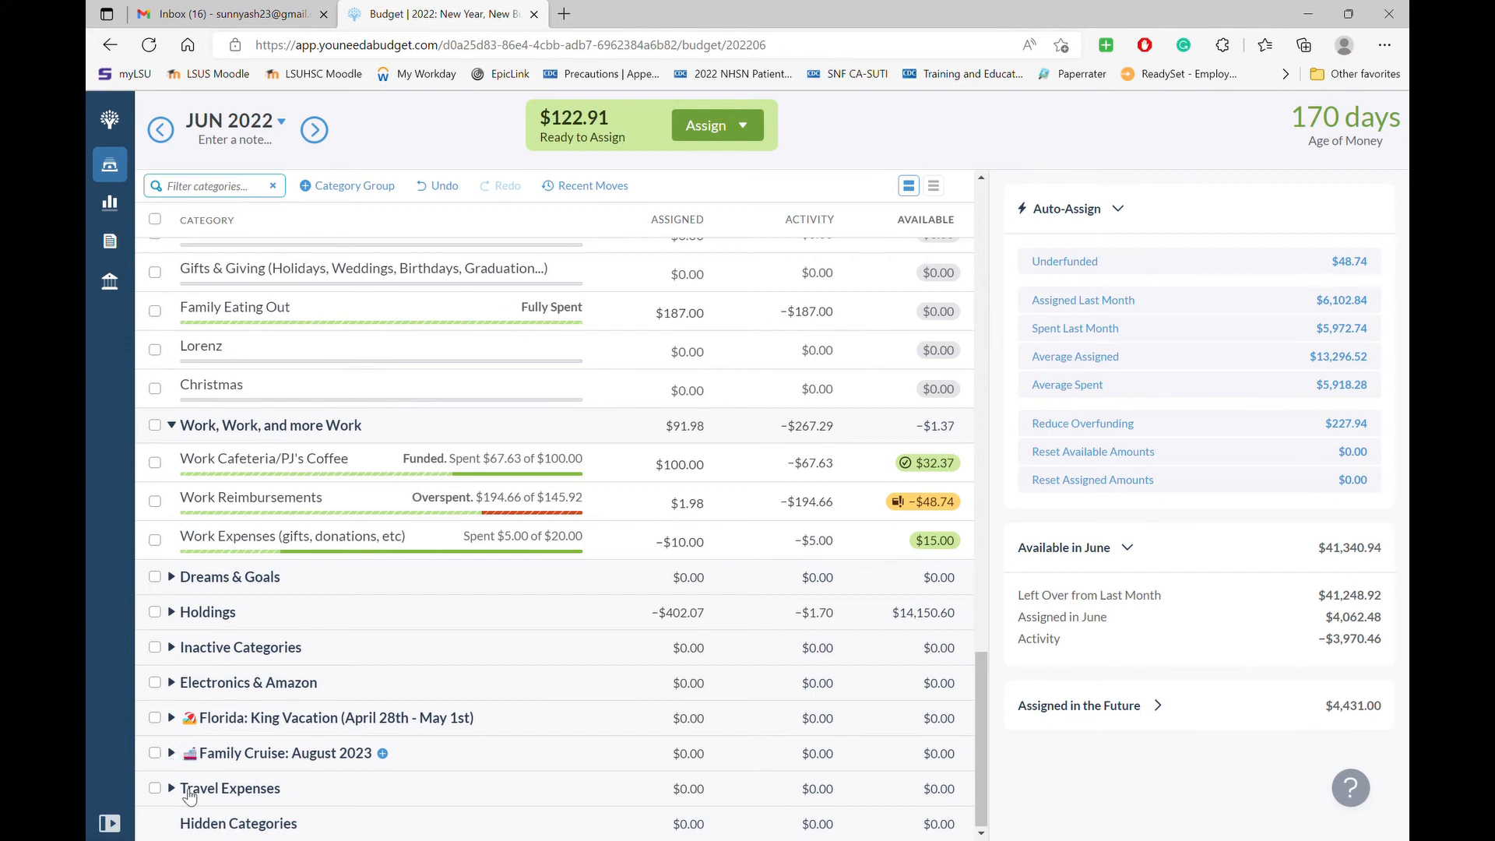
click(178, 789)
scroll(183, 794, down, 1)
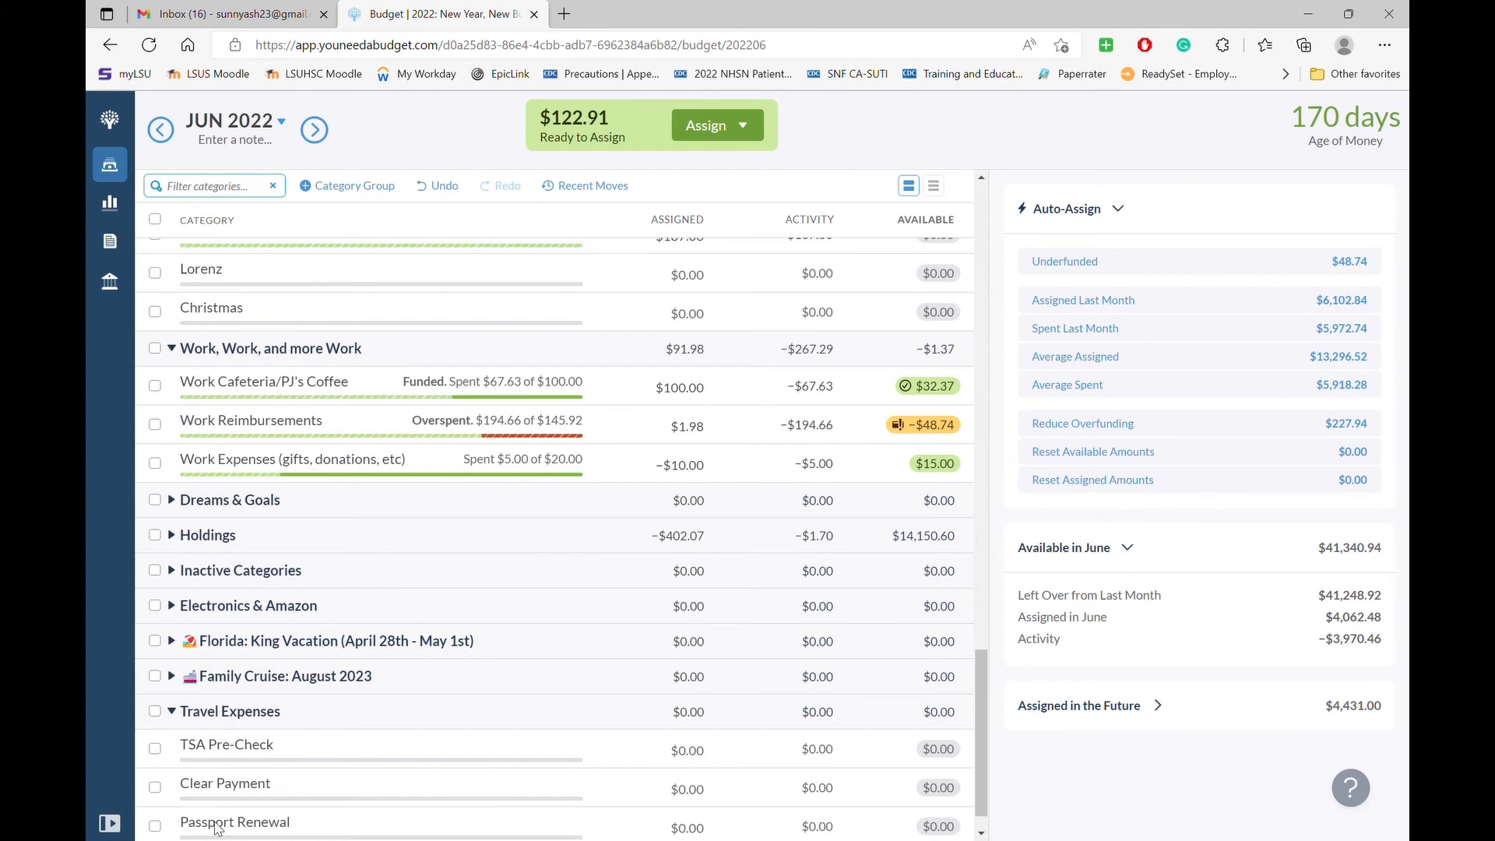
scroll(180, 796, down, 1)
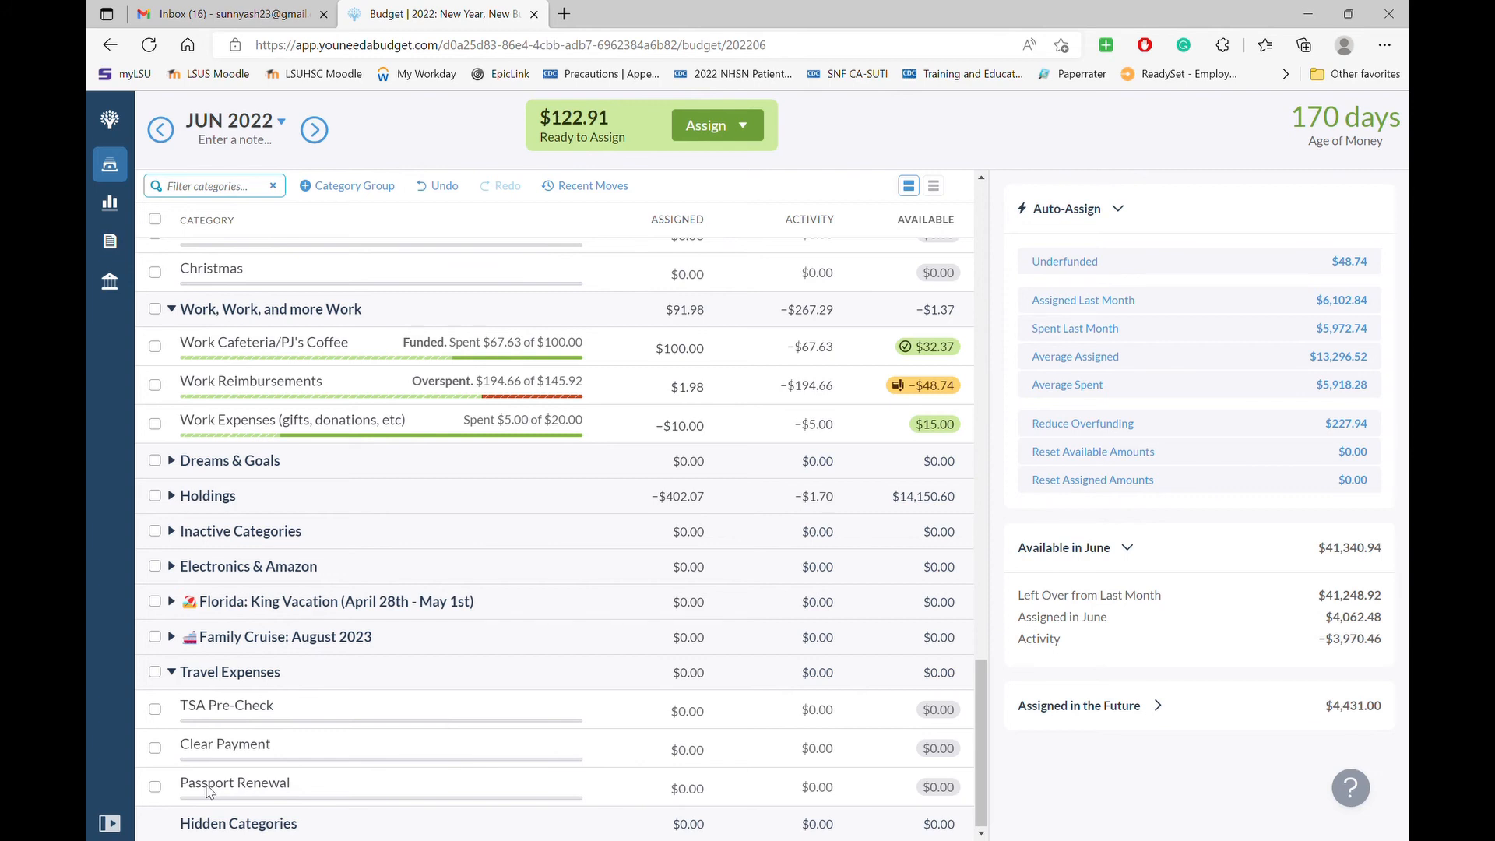
click(171, 671)
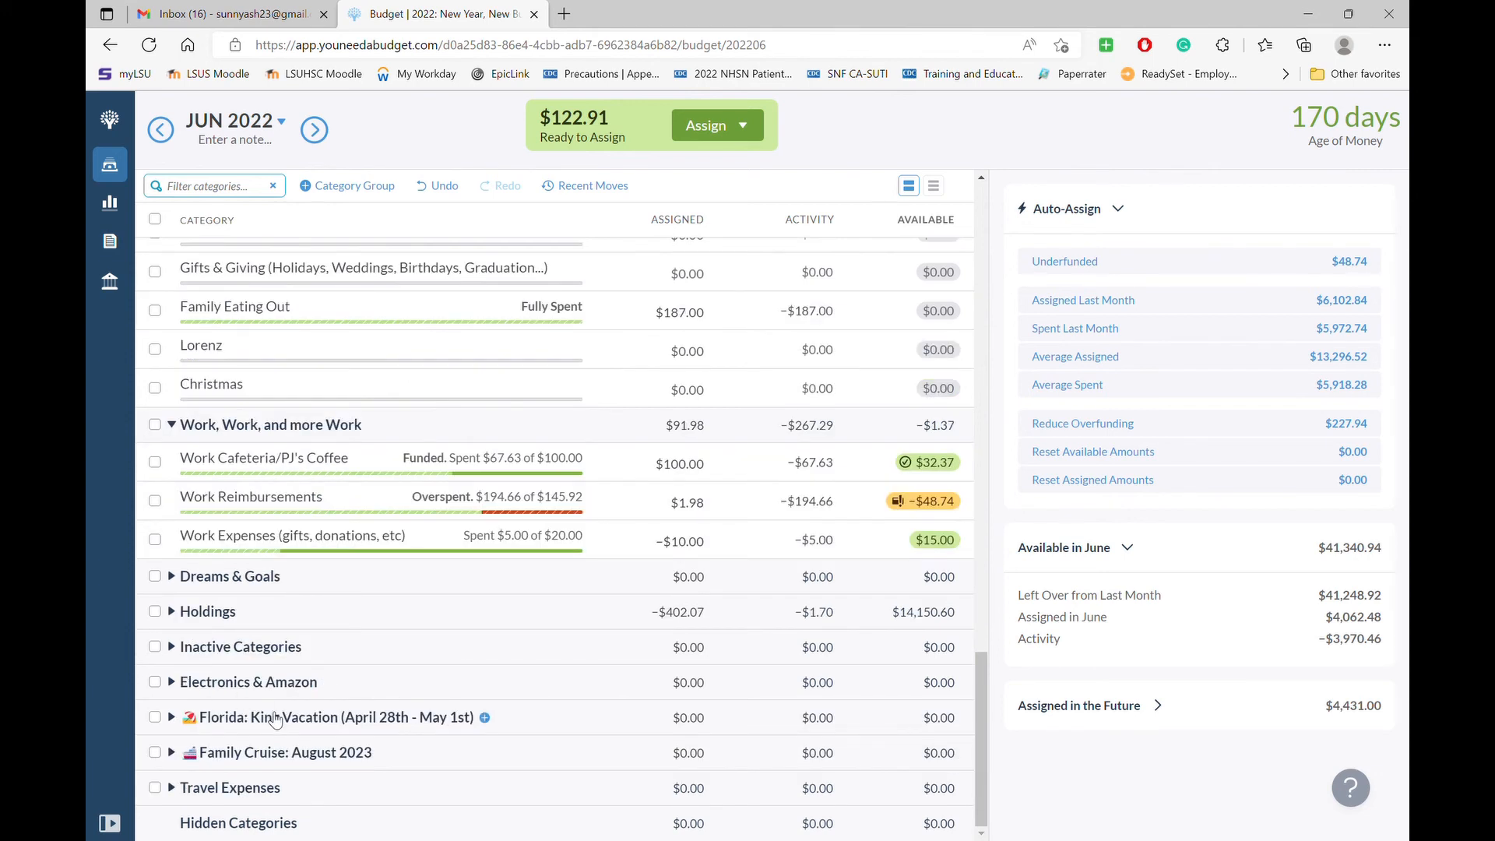
- Expand the Holdings group, add $100 to the amount assigned to Stuff I Forgot to Budget For, and deselect the category
scroll(280, 701, up, 1)
scroll(274, 718, up, 1)
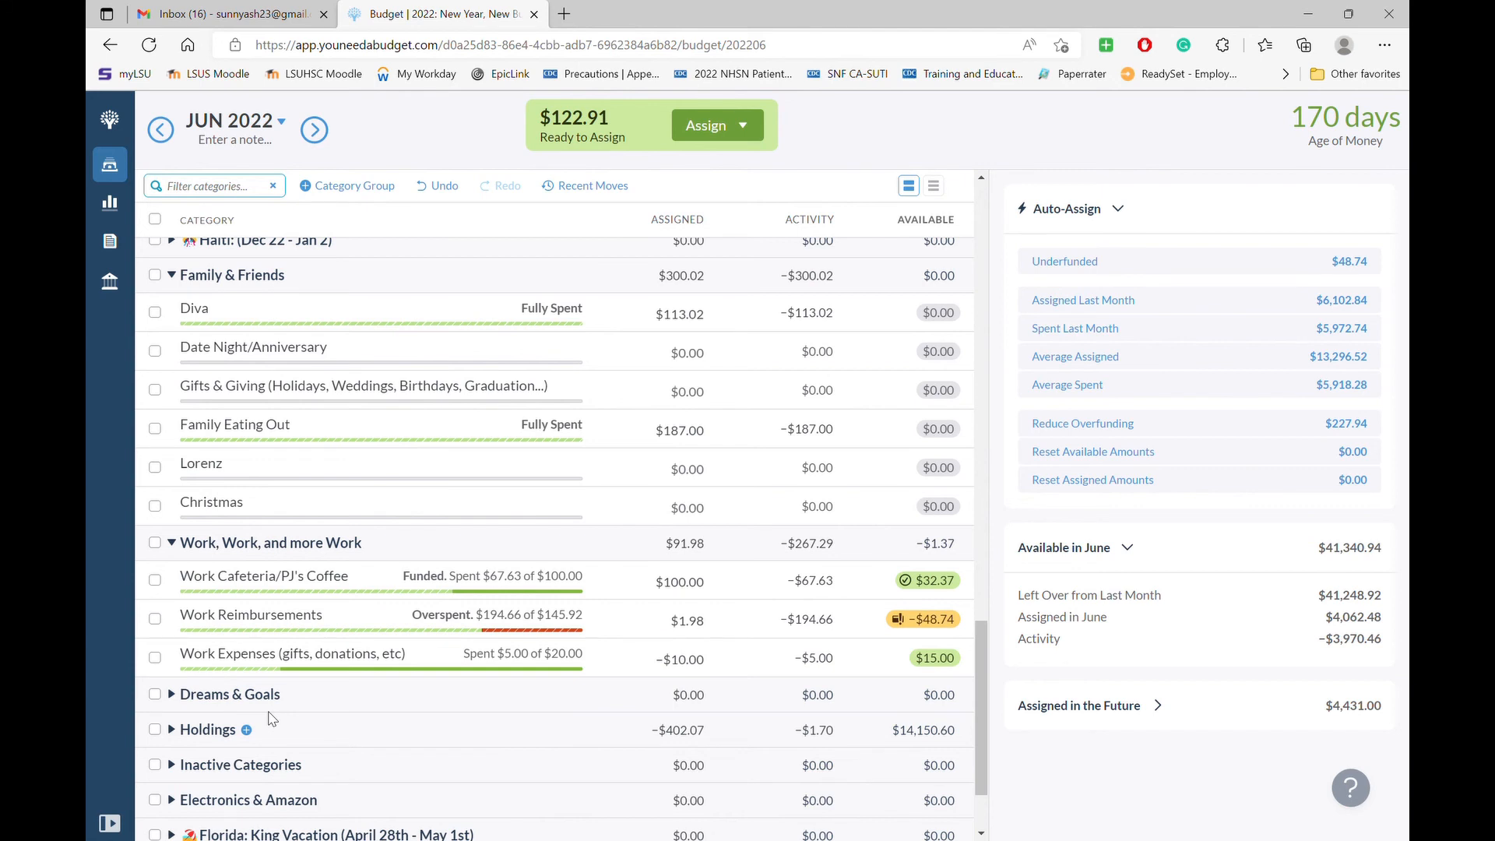
click(171, 729)
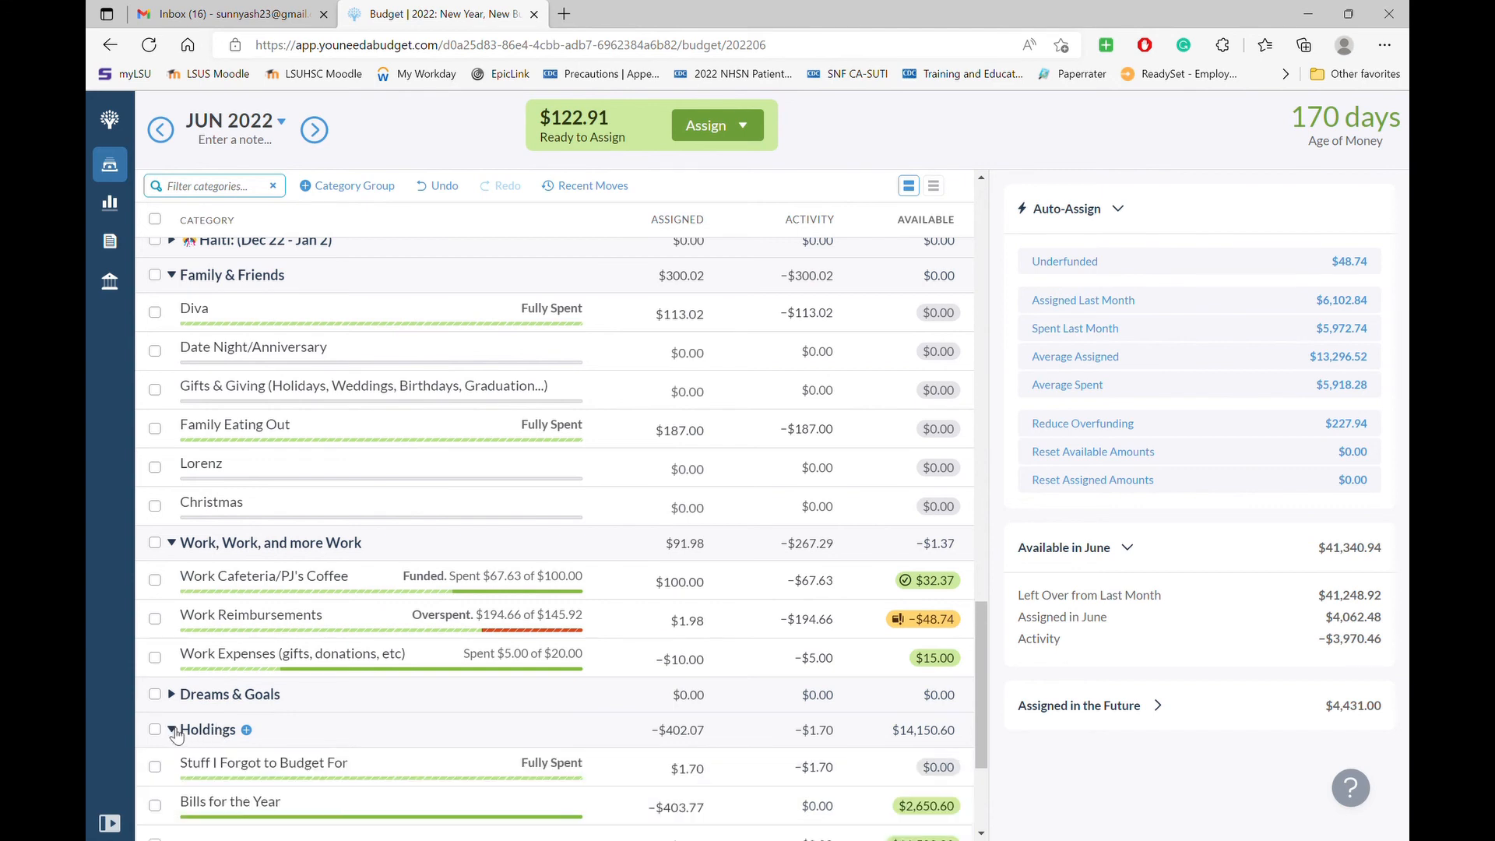
scroll(350, 744, up, 1)
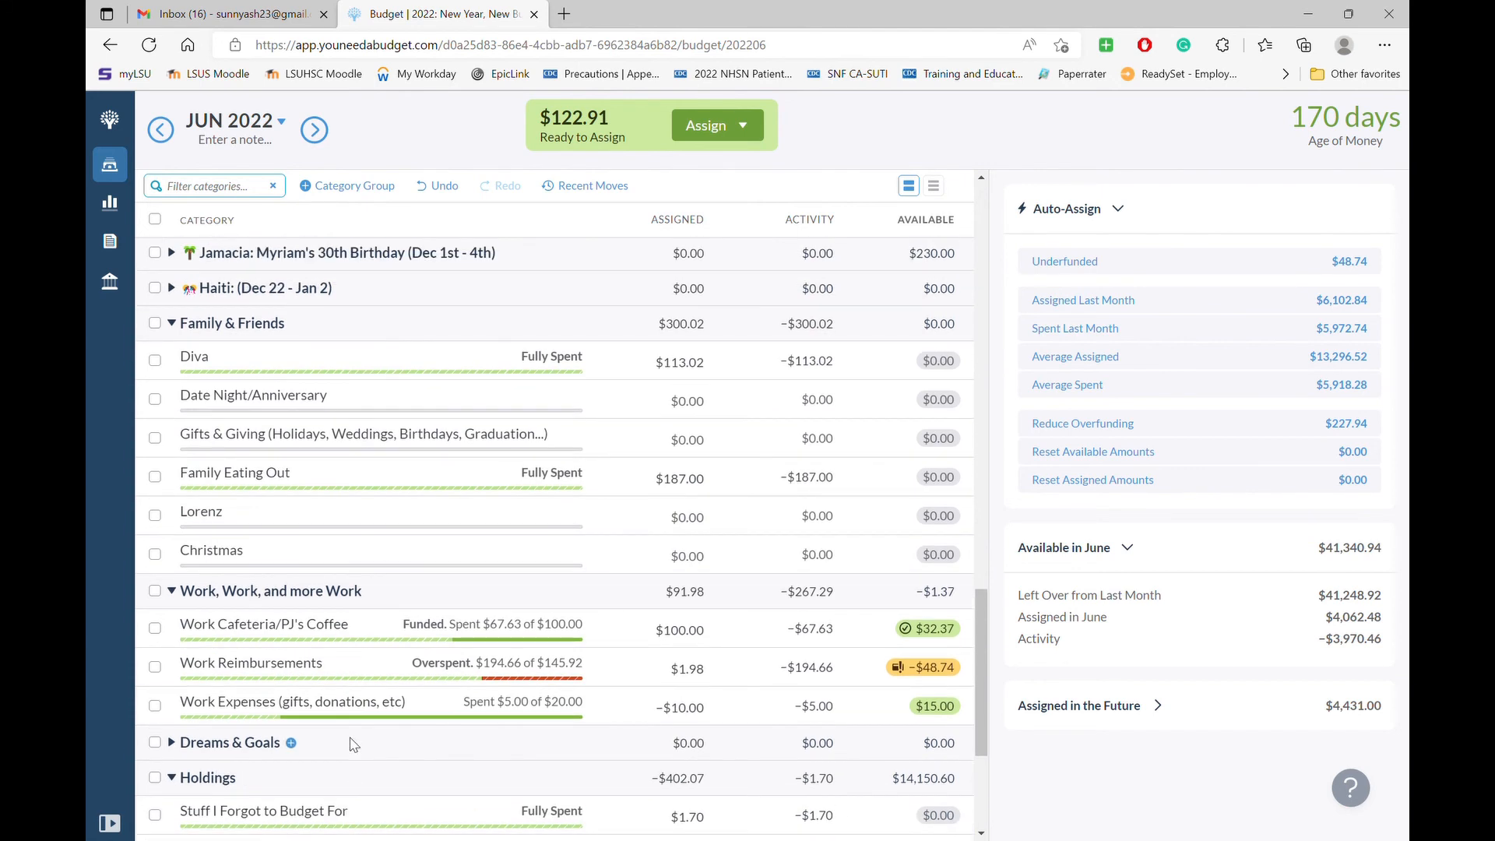
scroll(354, 744, down, 1)
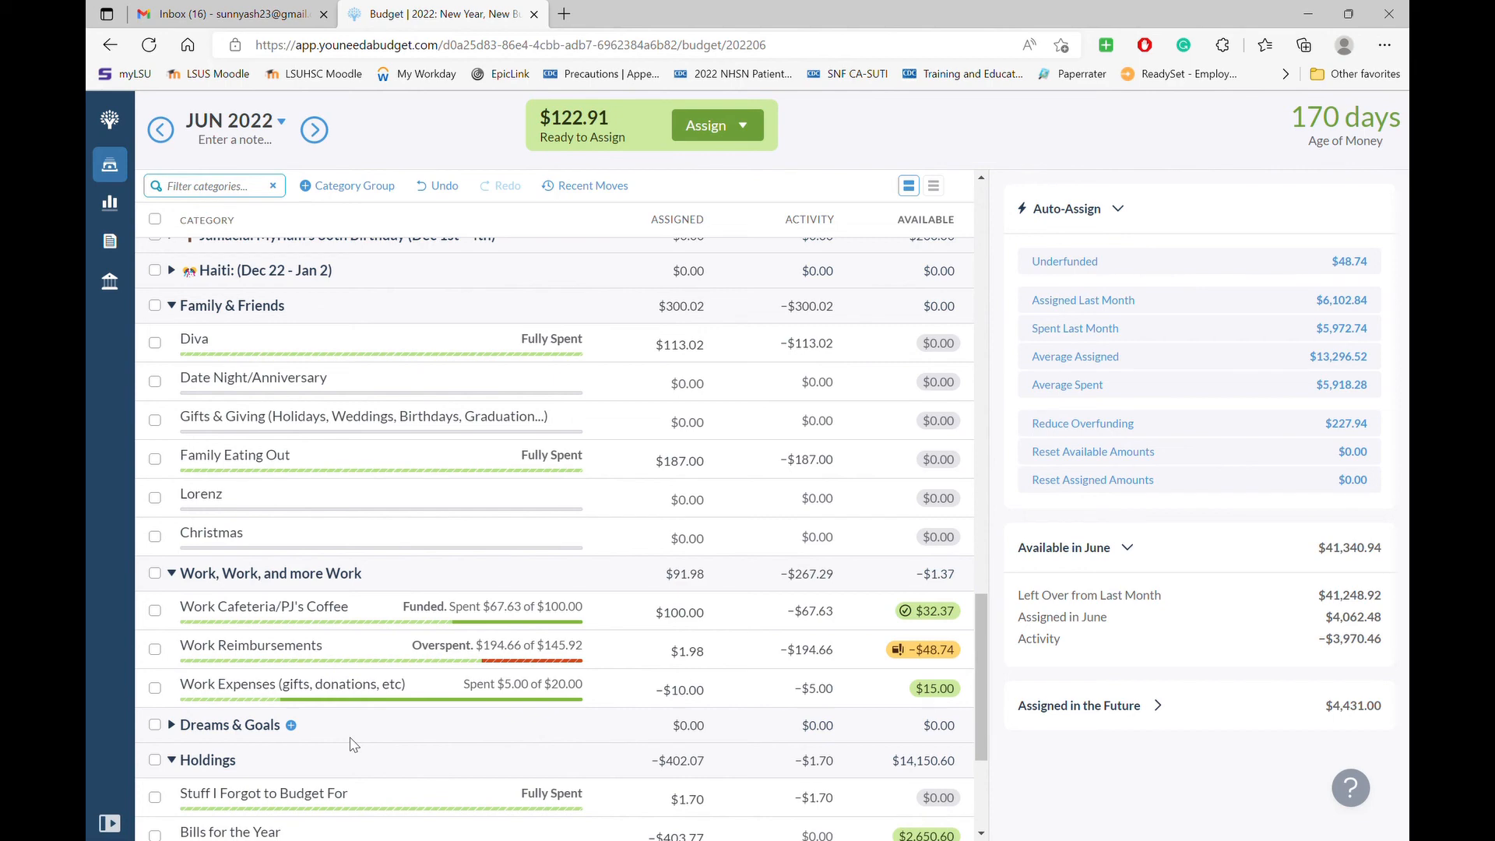
click(710, 810)
click(710, 810)
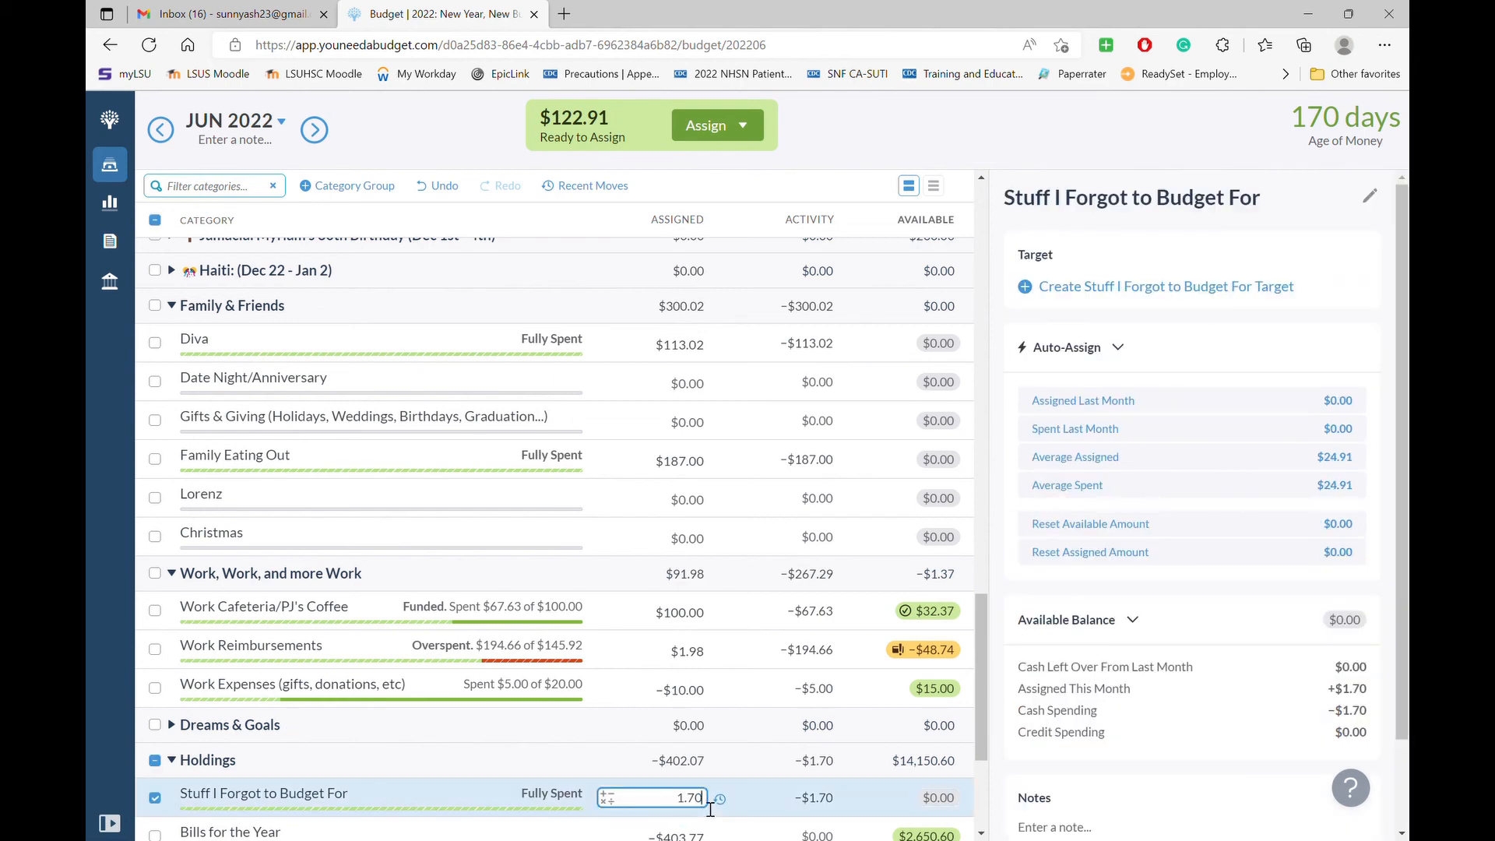
text(+100)
key(Return)
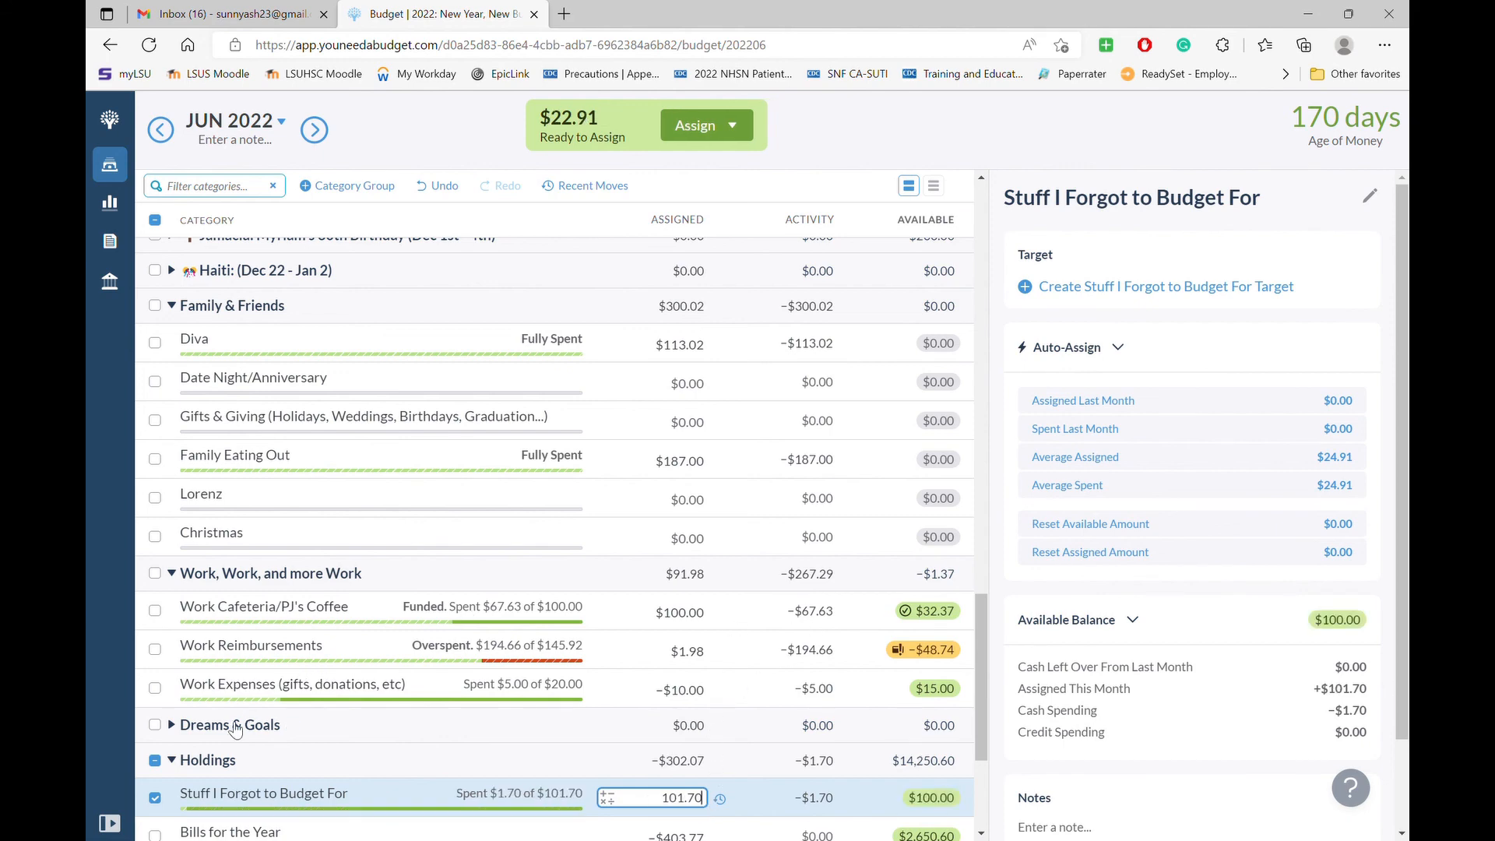
click(155, 763)
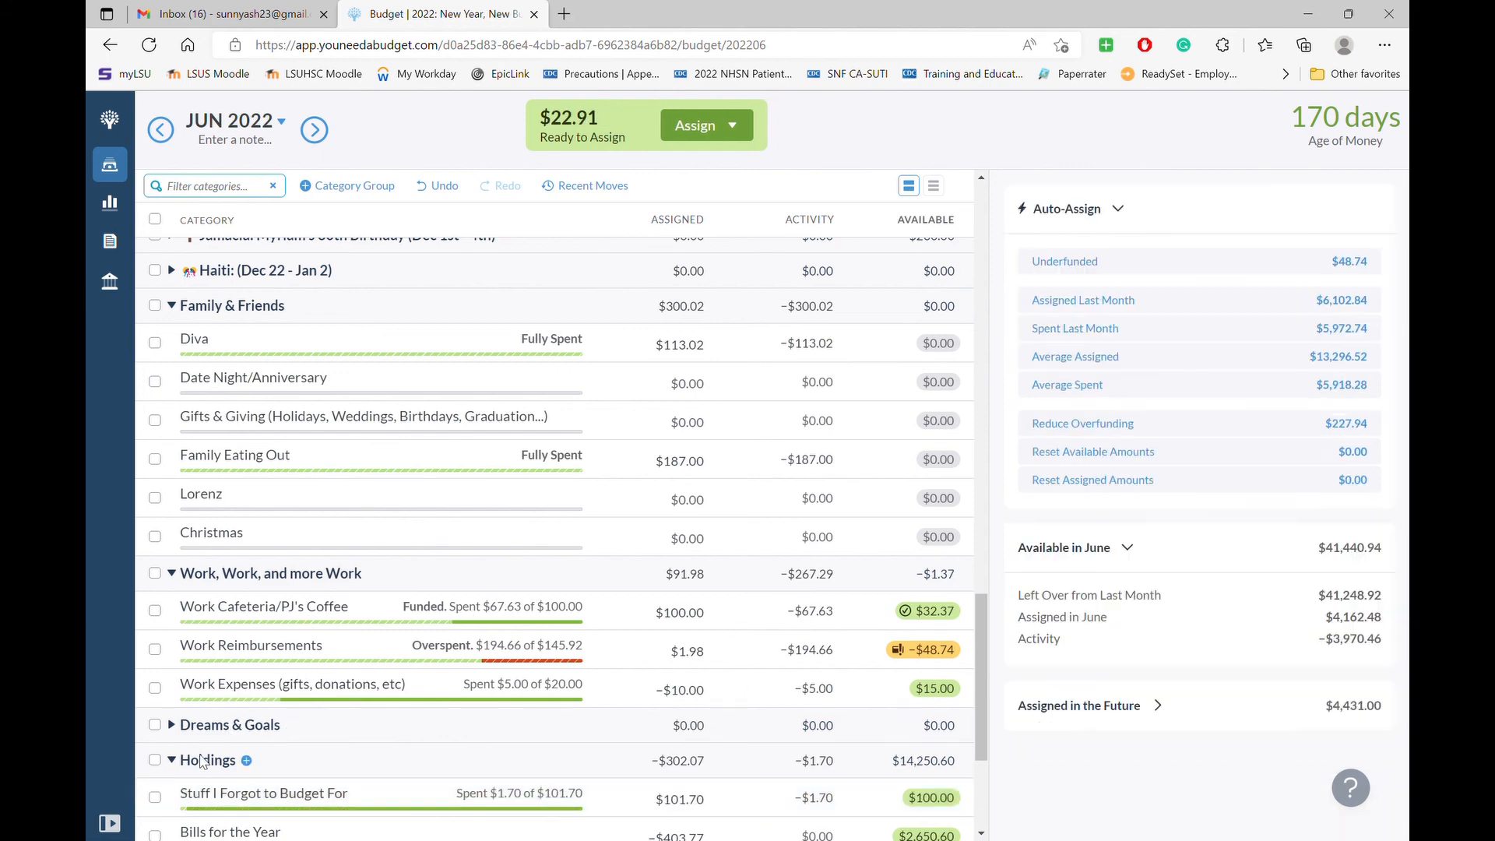
- Add the remaining $22.91 to the amount assigned to Student Loans for June 2022 and deselect the category
scroll(630, 701, up, 4)
scroll(629, 703, up, 12)
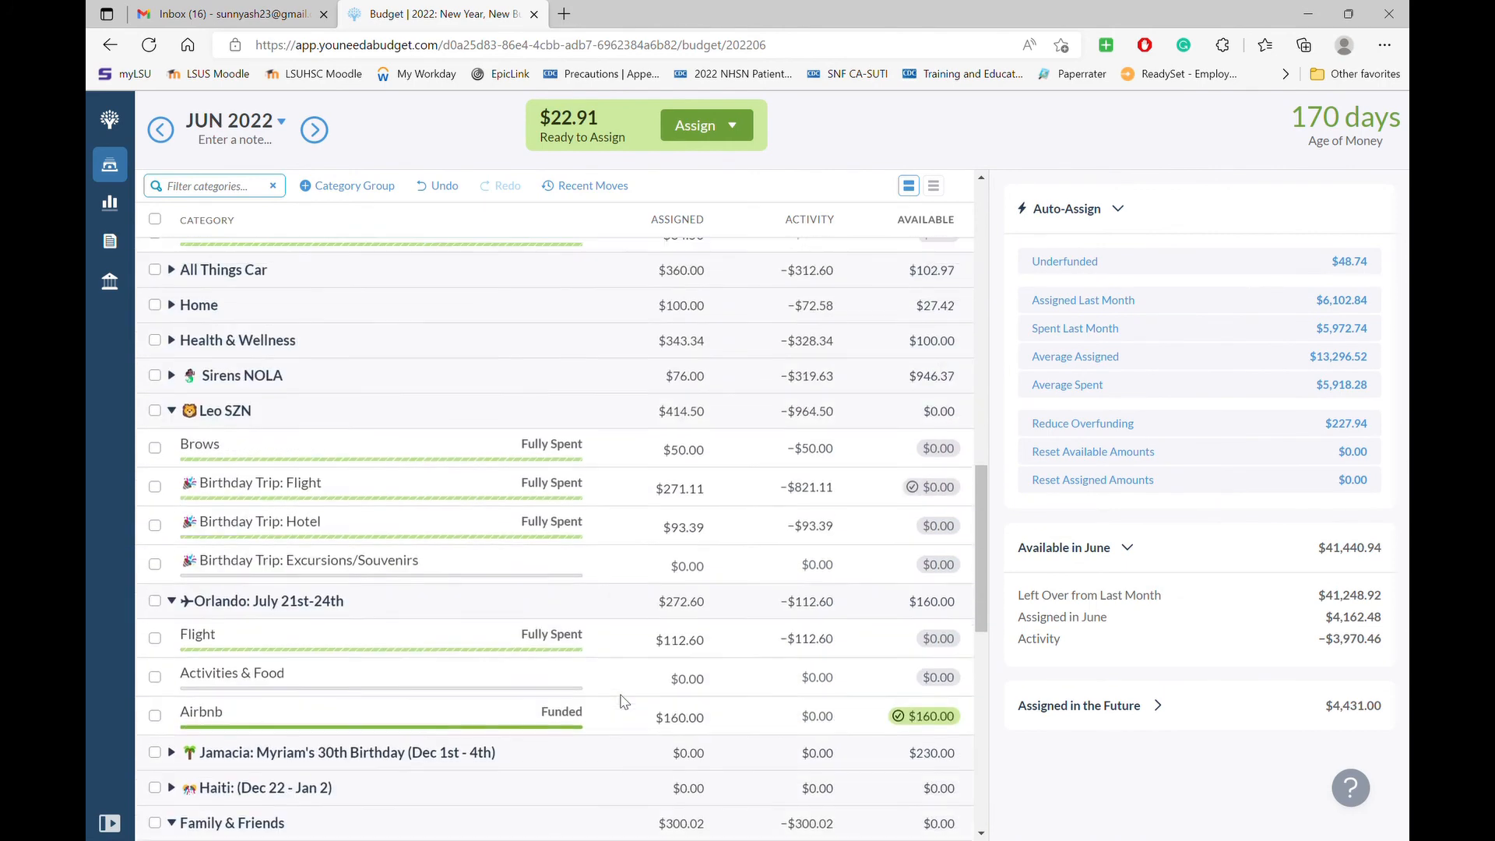
scroll(629, 703, up, 8)
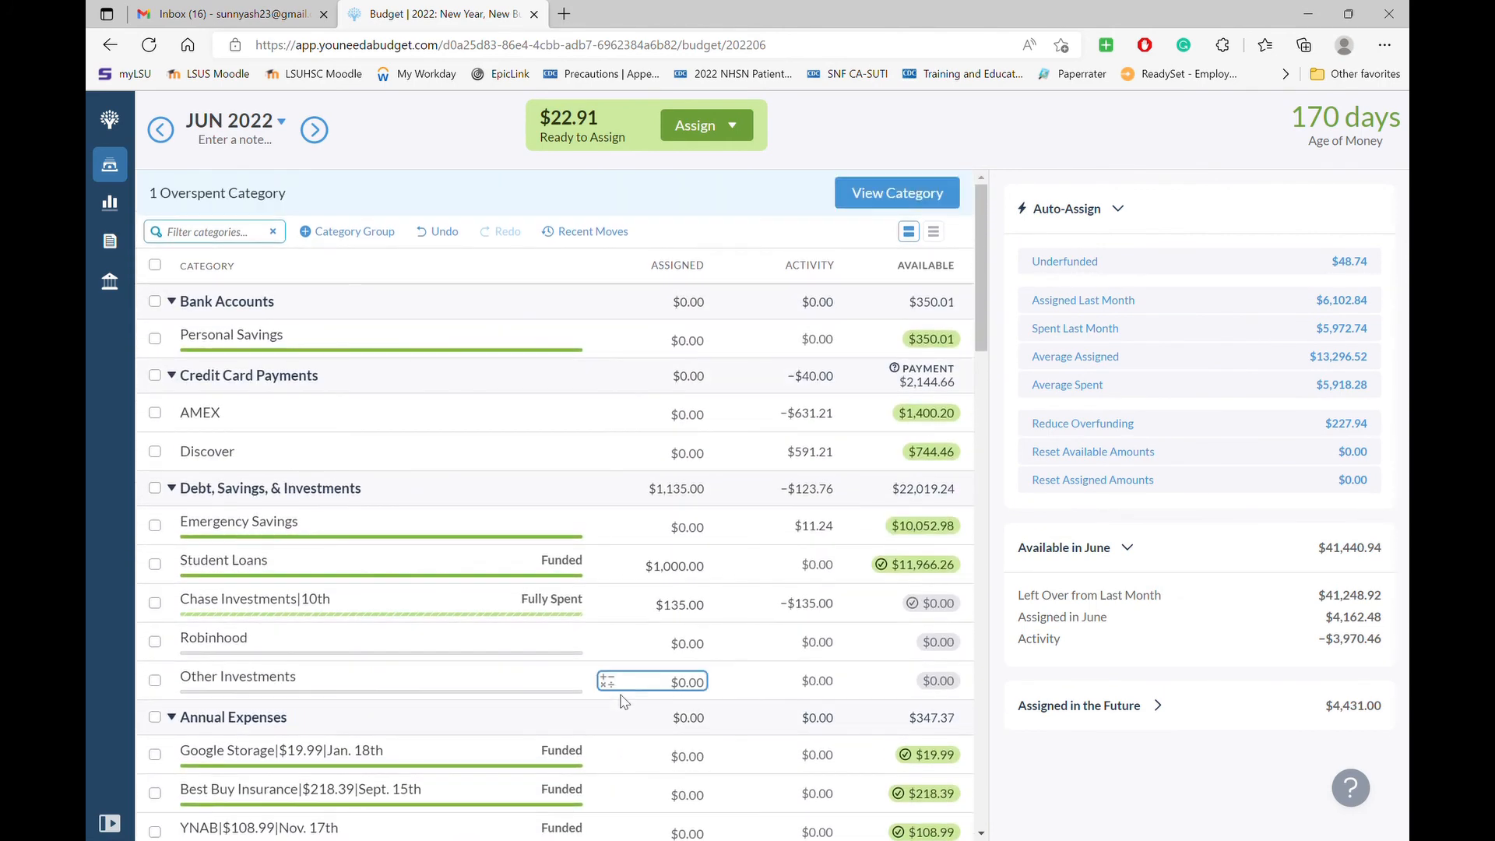
click(714, 576)
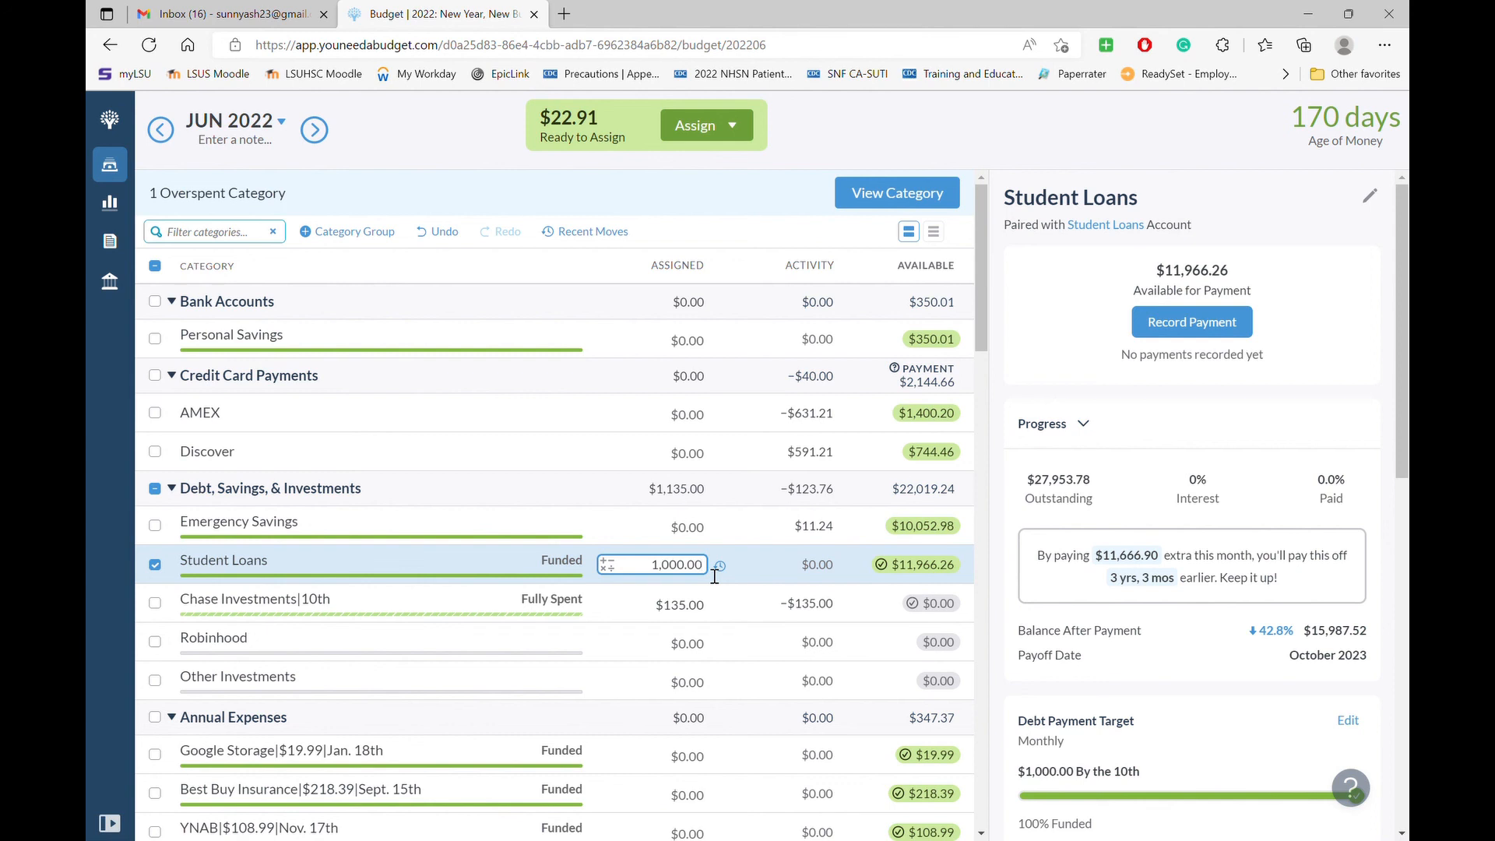
text(+22.91)
key(Return)
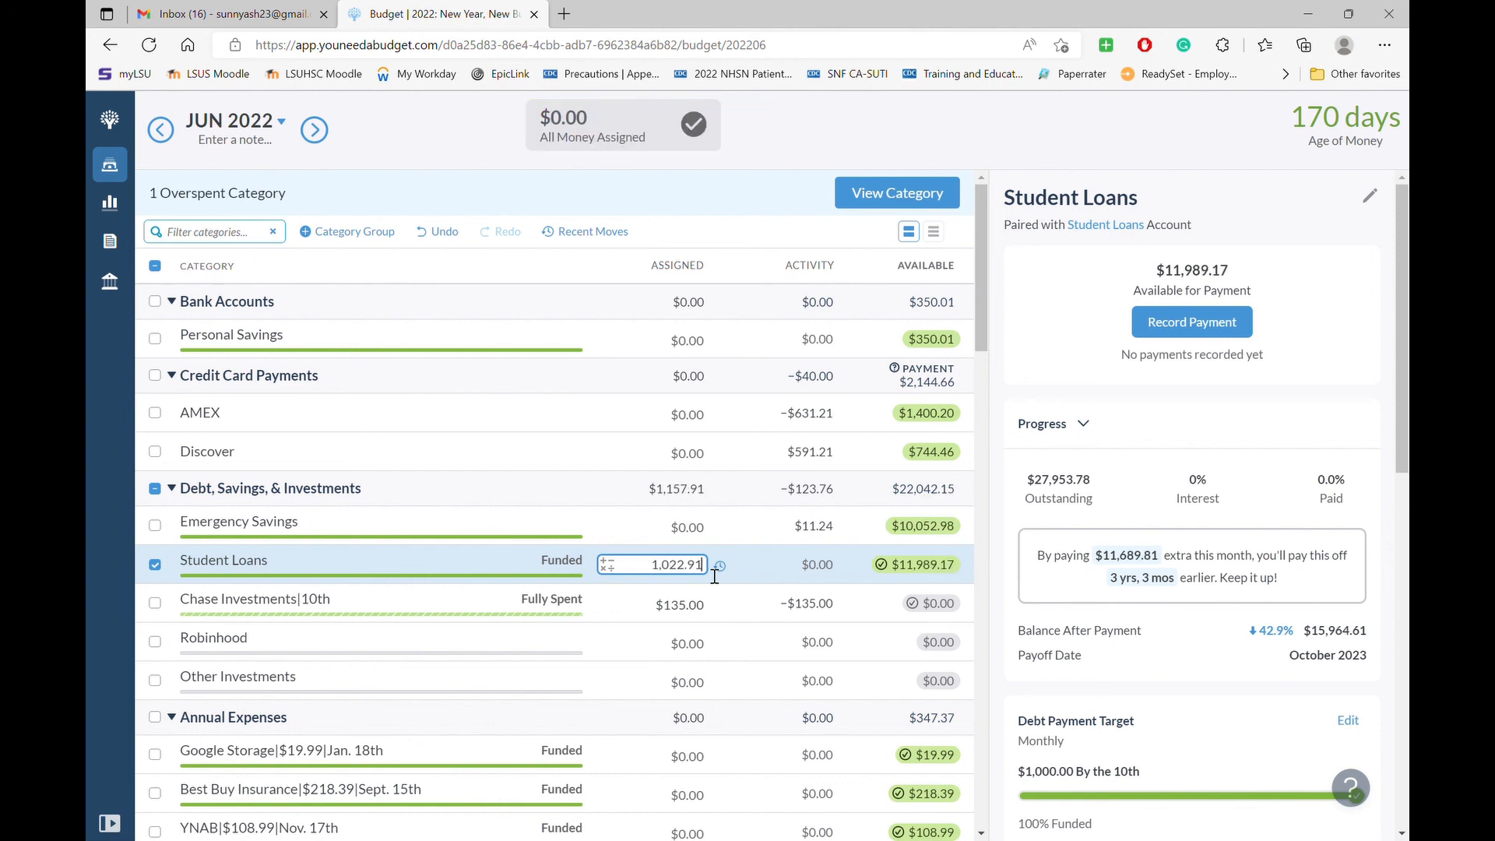
click(156, 565)
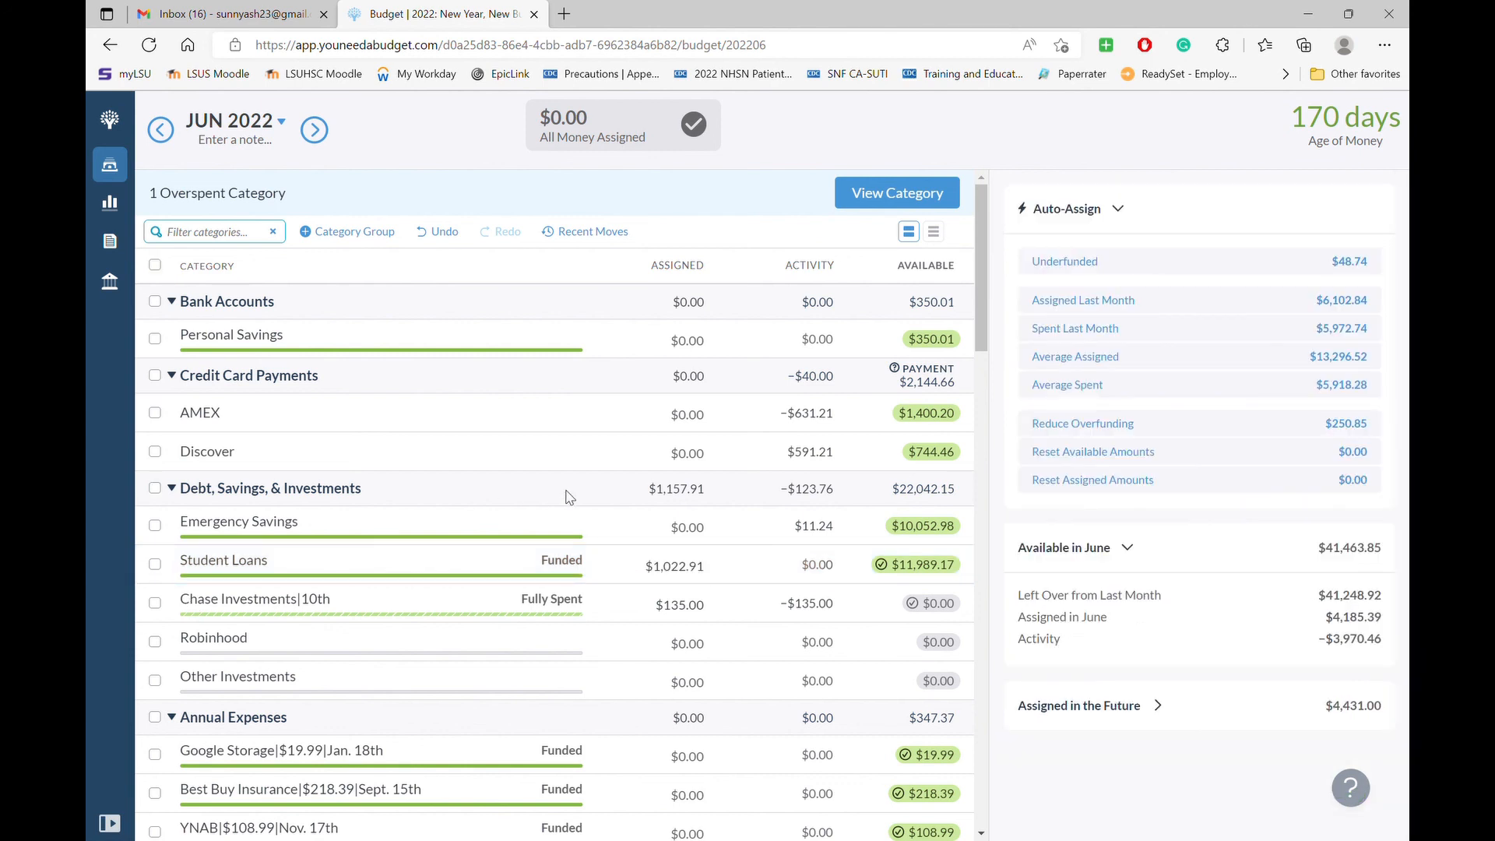